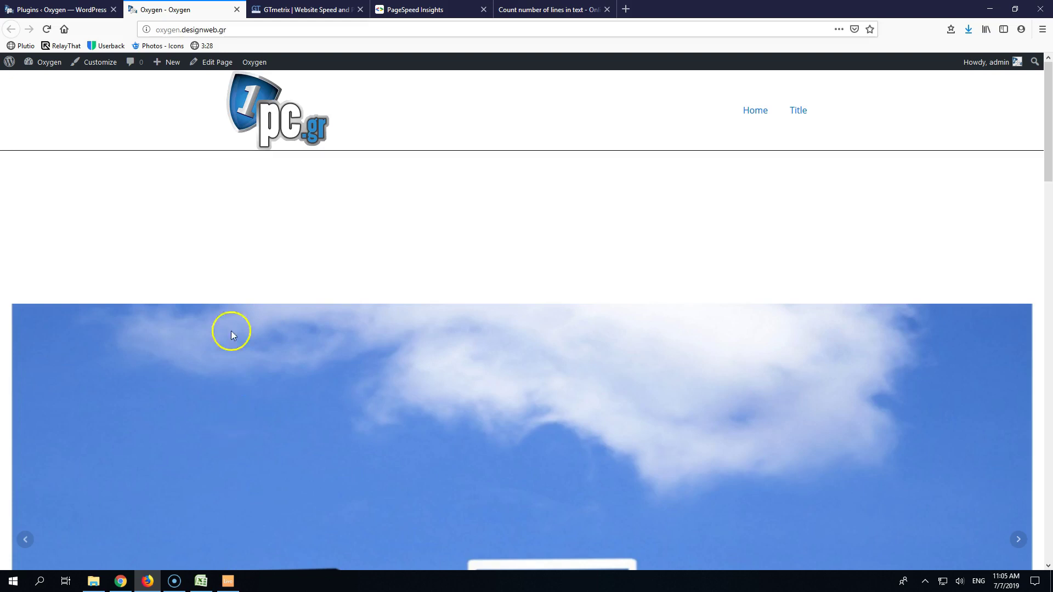
Step: Copy the site address oxygen.designweb.gr from the address bar
left_click(230, 29)
key("ctrl+c")
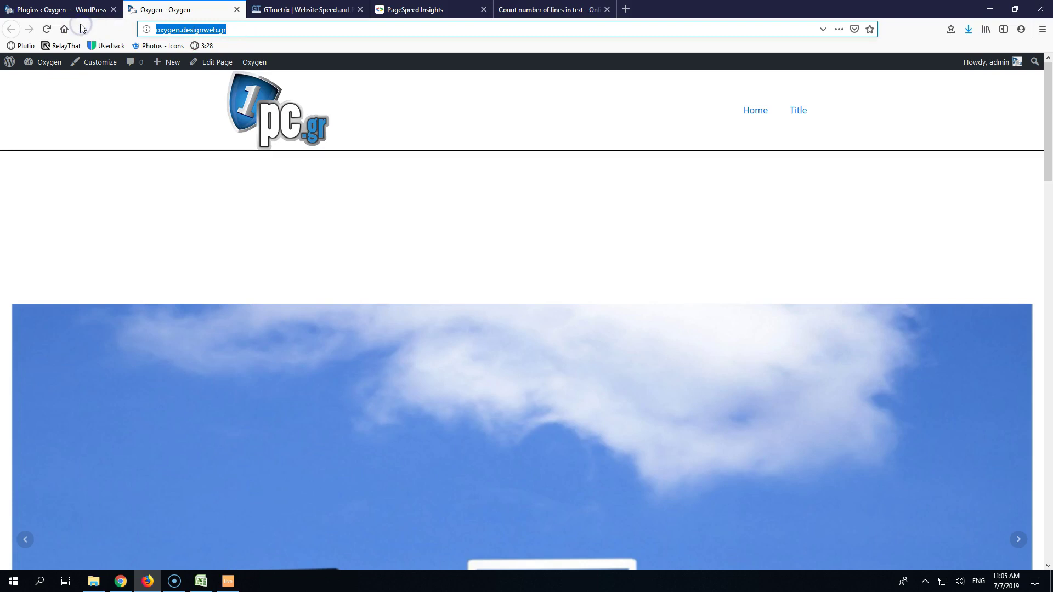
Step: Paste oxygen.designweb.gr into GTmetrix and start its speed analysis
left_click(337, 10)
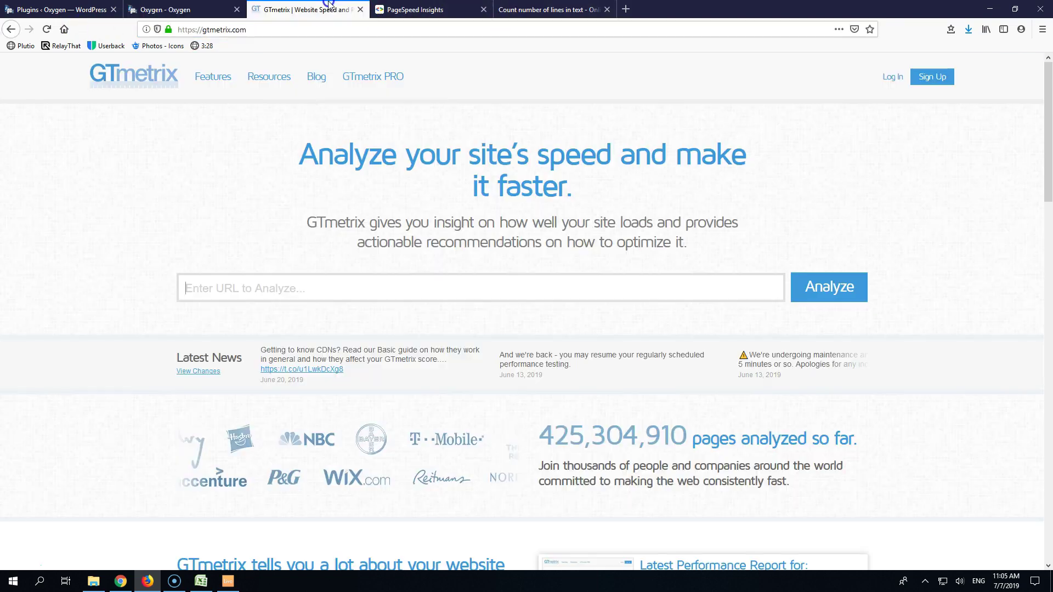
left_click(324, 285)
key("ctrl+v")
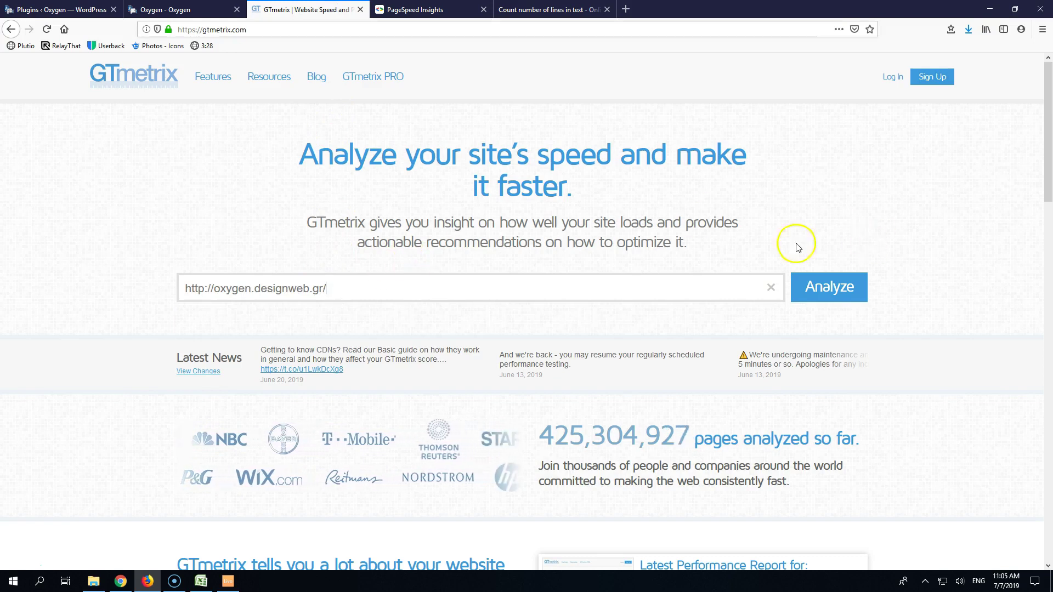
left_click(828, 287)
Step: Analyse the same URL in PageSpeed Insights, then check the GTmetrix report
left_click(415, 10)
left_click(356, 163)
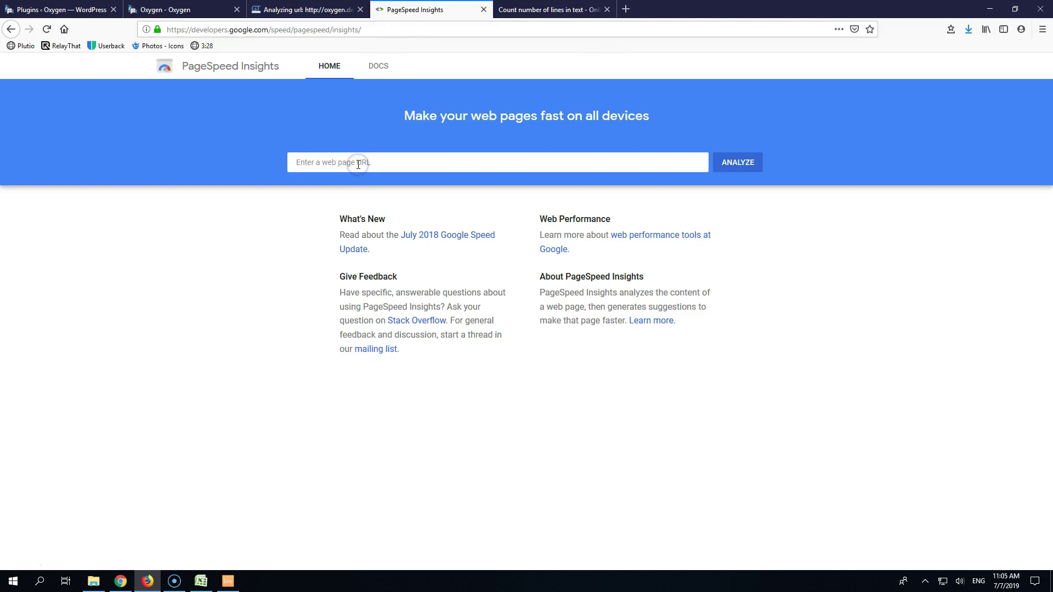
key("ctrl+v")
left_click(729, 163)
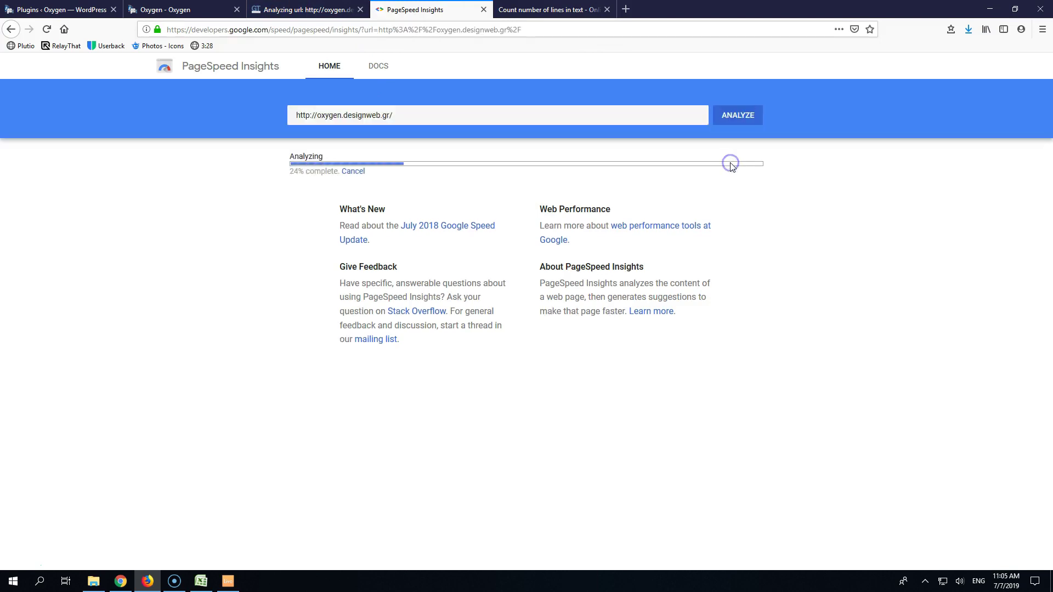
left_click(298, 10)
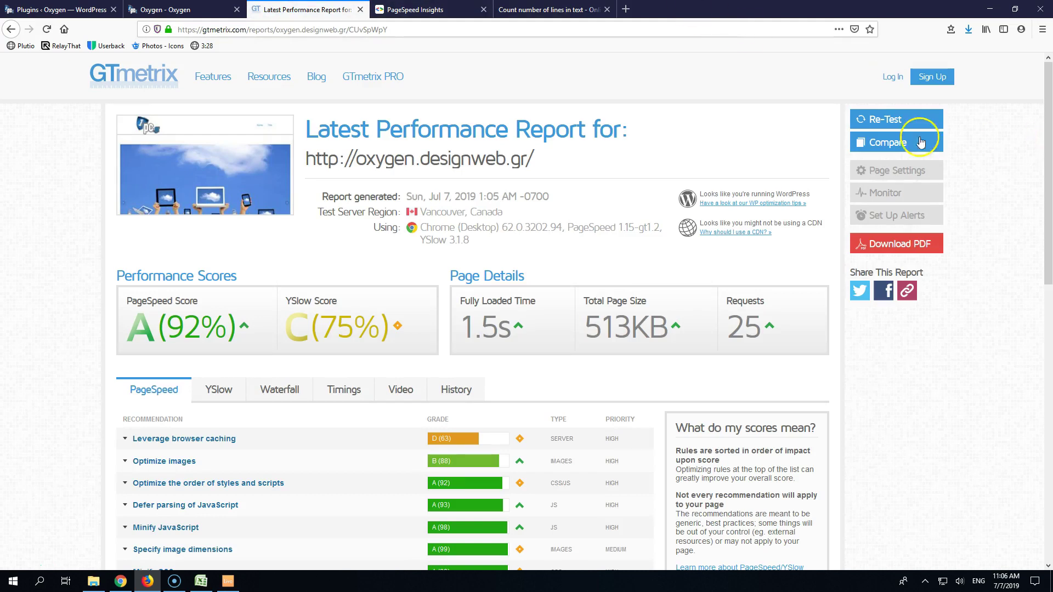
Step: Re-test the site in GTmetrix and compare PageSpeed's mobile 88 and desktop 92 scores
left_click(876, 118)
left_click(421, 7)
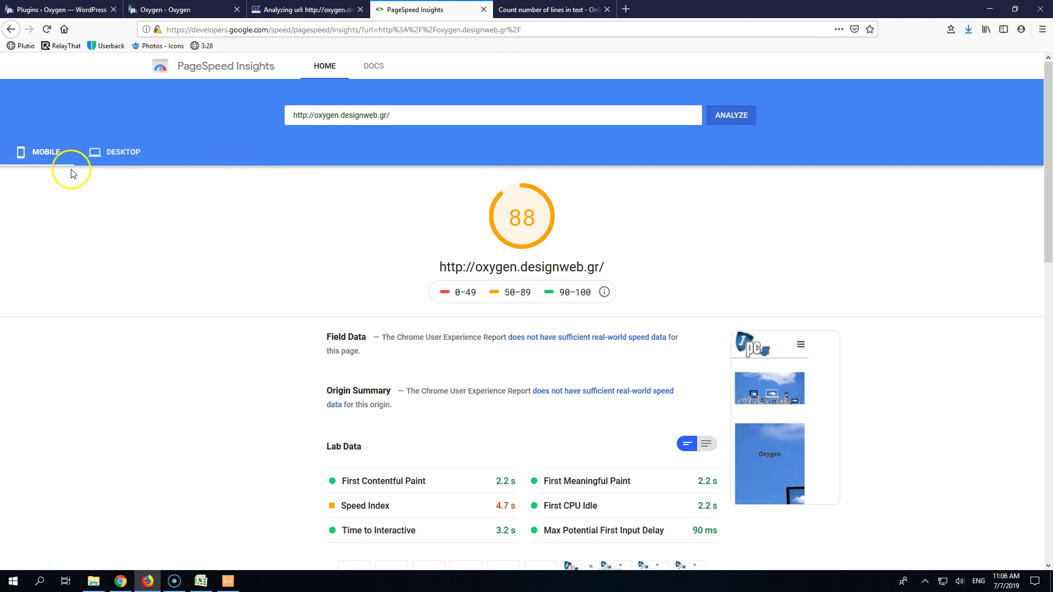
left_click(109, 157)
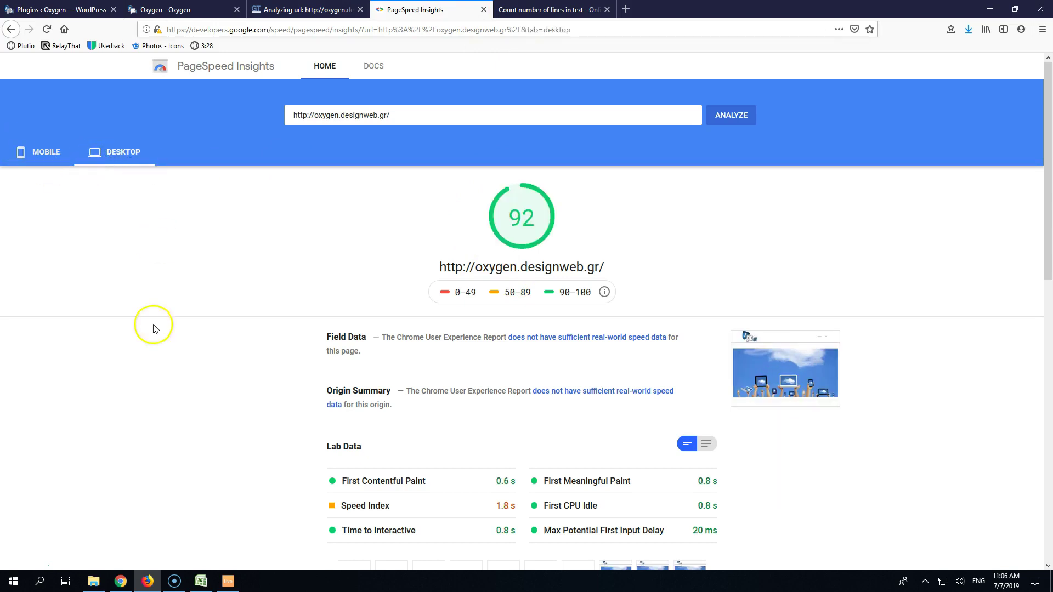
left_click(304, 7)
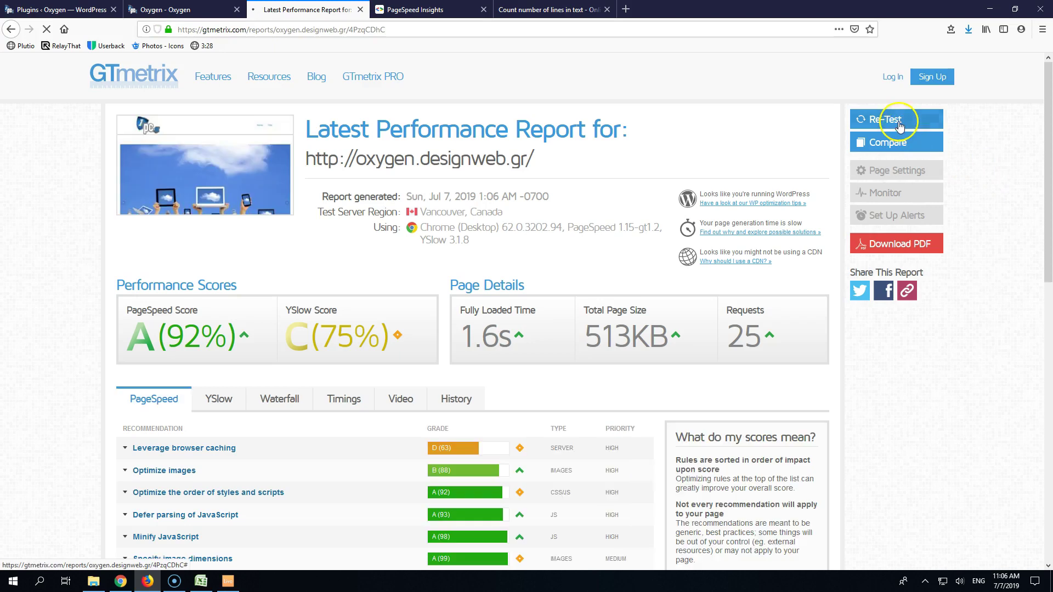
Step: Re-test GTmetrix once more and view the Plugins page listing Oxygen 2.3
left_click(894, 120)
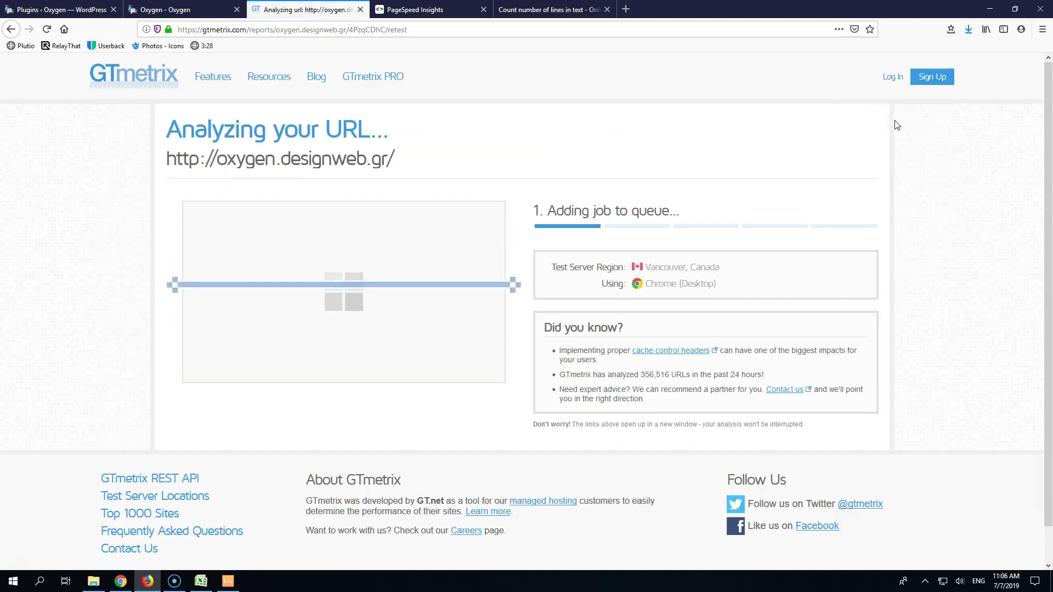
left_click(83, 9)
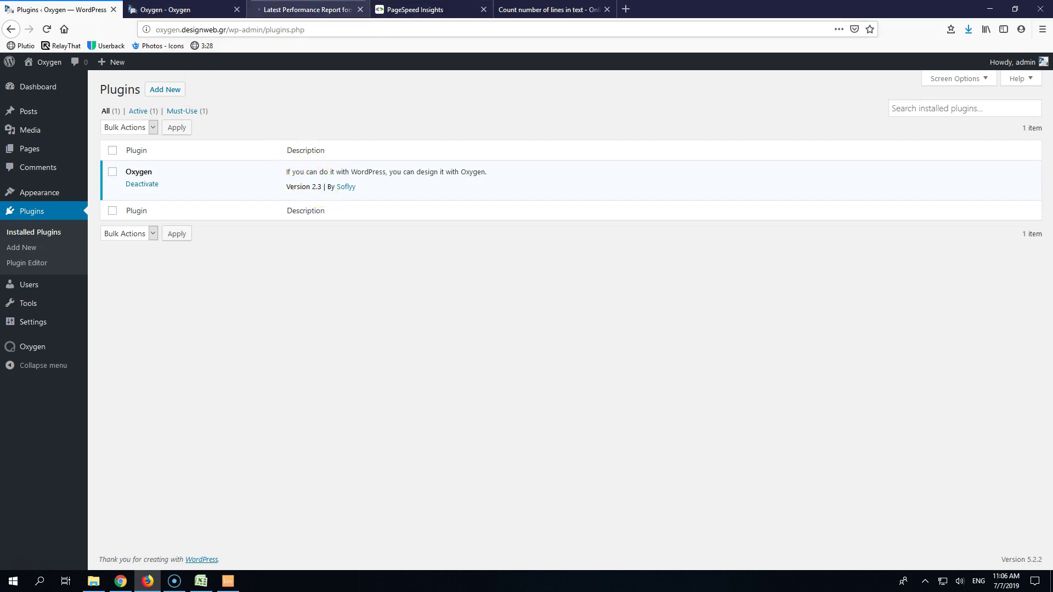
Step: Re-test GTmetrix twice, checking the Themes page showing Twenty Seventeen disabled by Oxygen
left_click(307, 9)
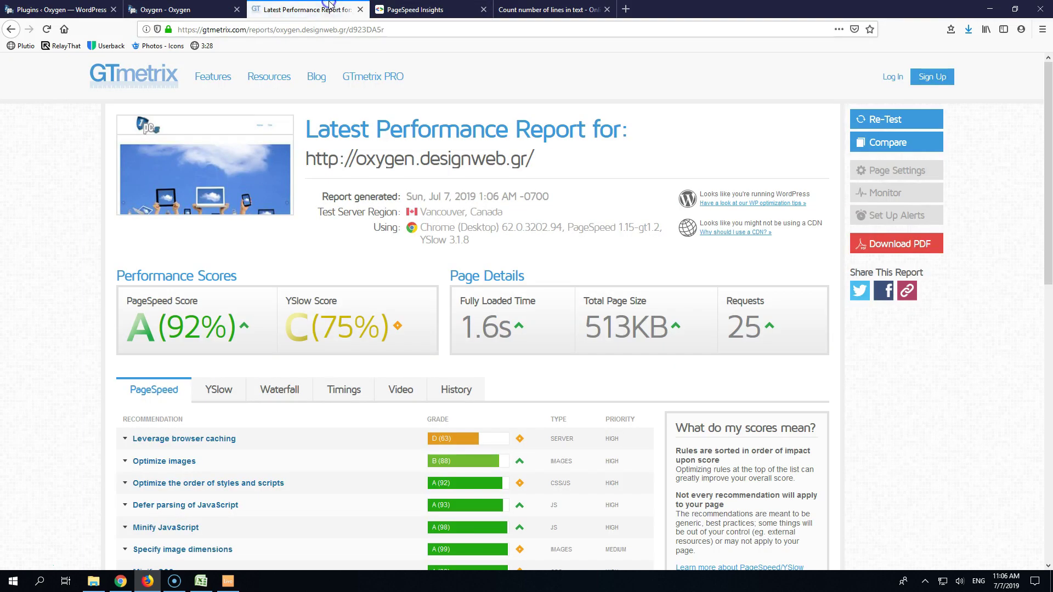
left_click(874, 131)
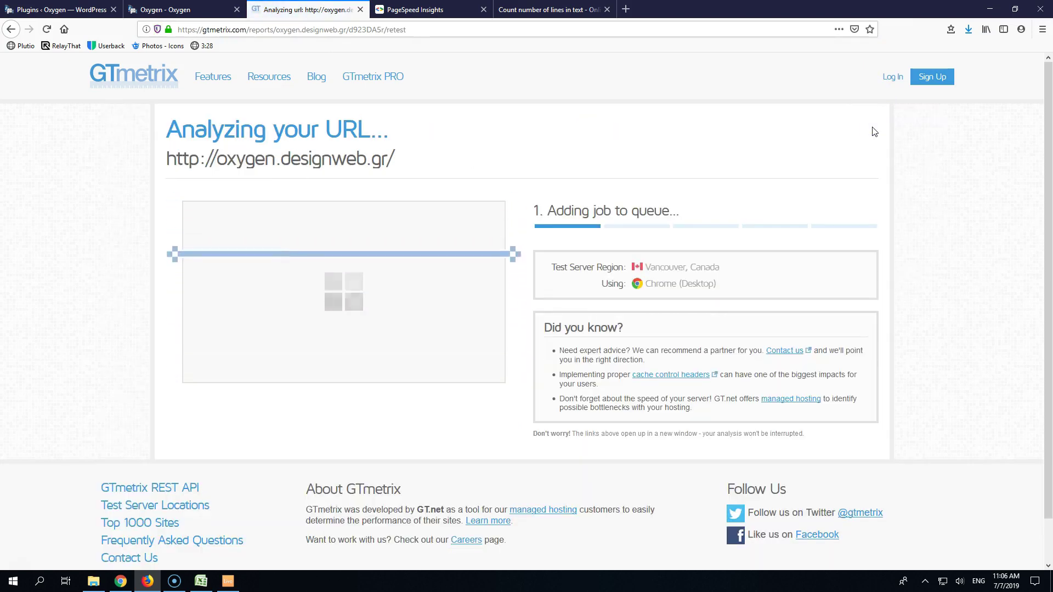
left_click(76, 11)
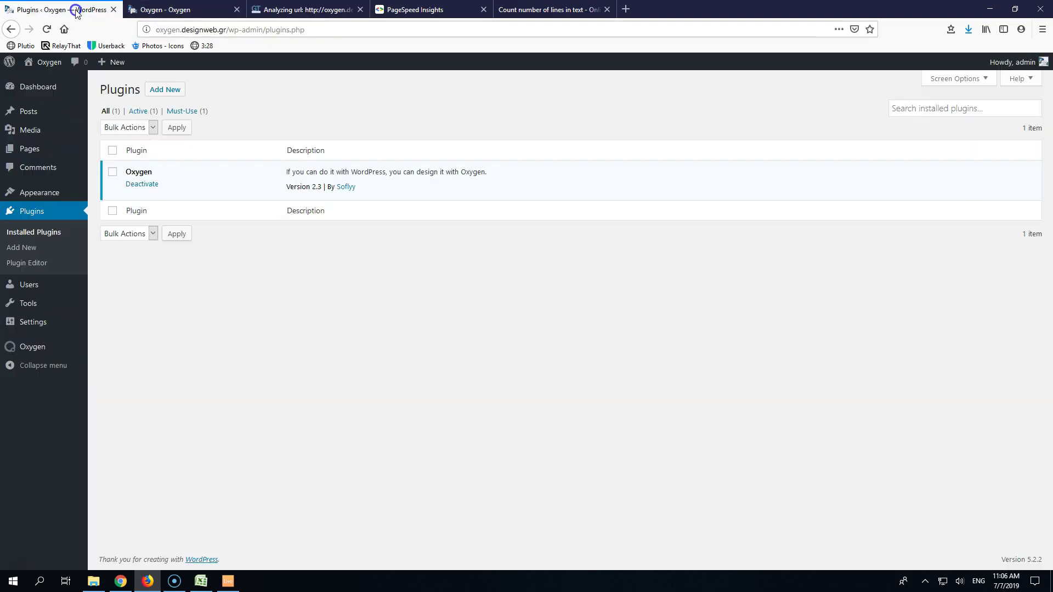
mouse_move(34, 196)
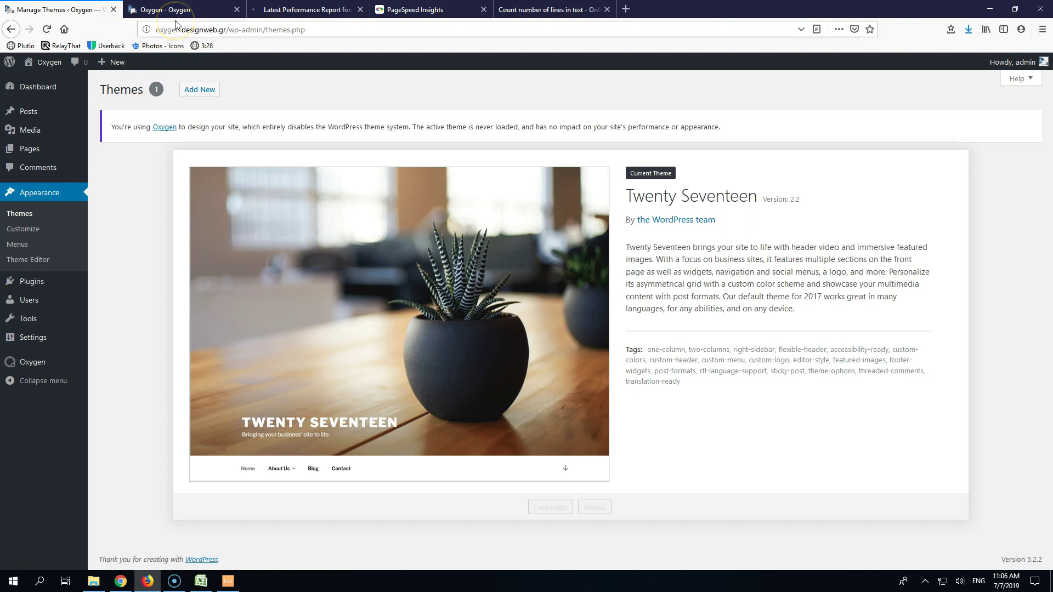
left_click(271, 9)
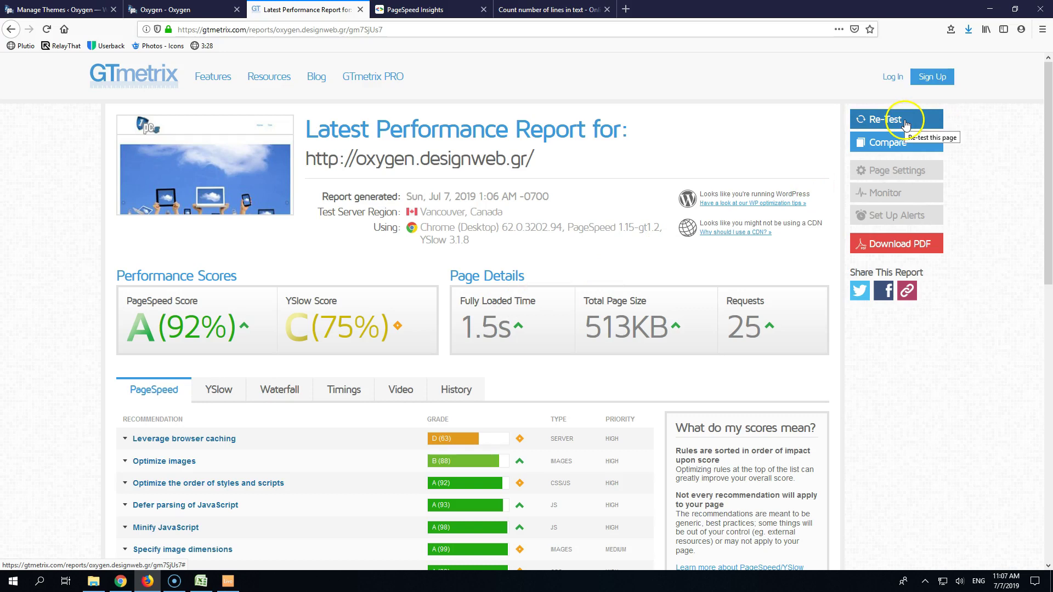
left_click(885, 121)
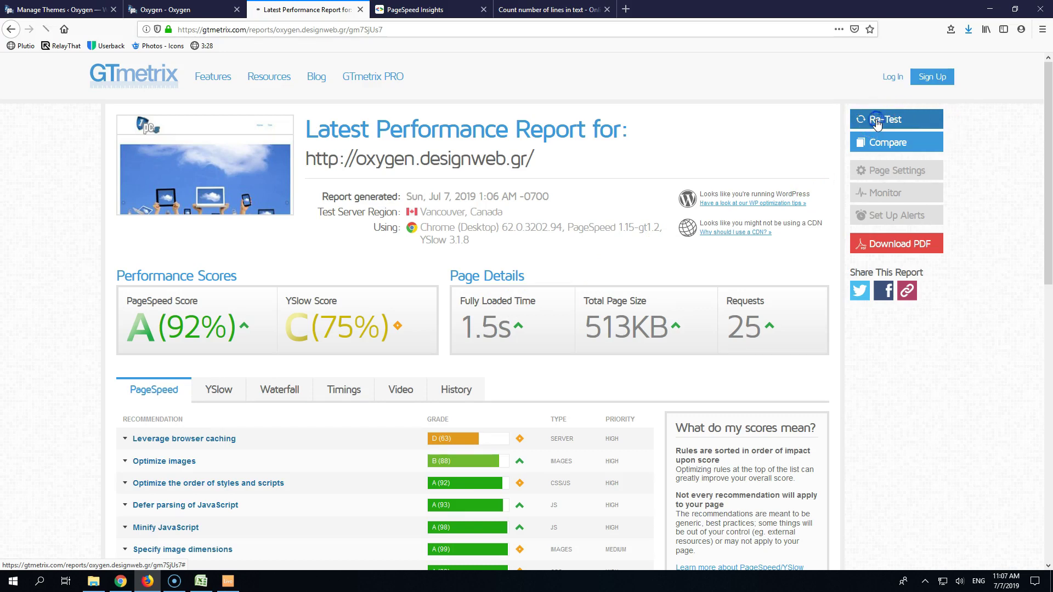
Step: Scroll the live homepage past the slider to the Repair, Solution and Support service cards
key("ctrl+shift+Tab")
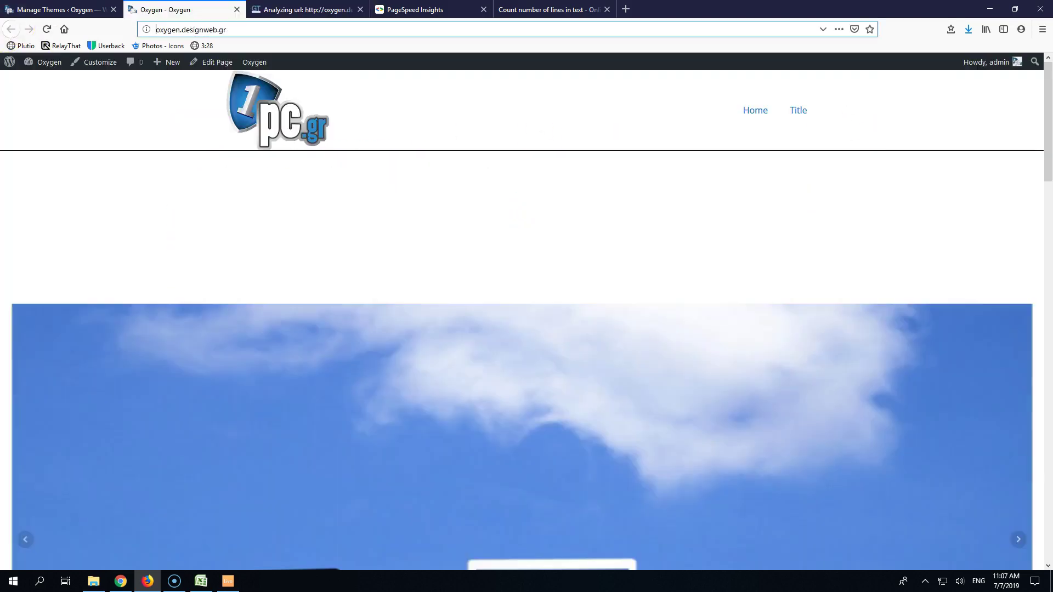
scroll(280, 155, "down", 4)
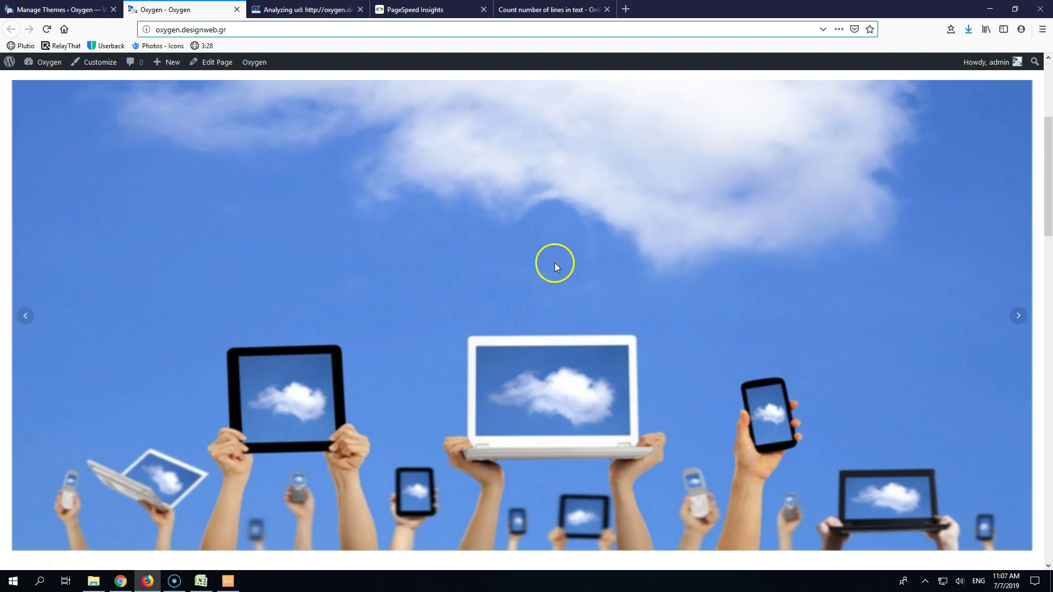
left_click(1015, 313)
scroll(652, 209, "down", 7)
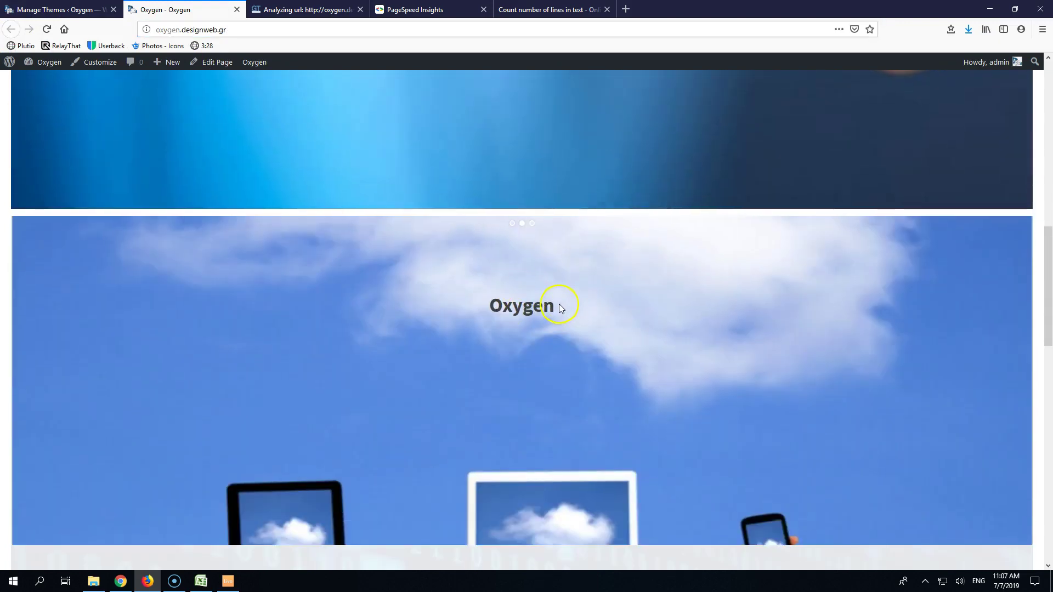
scroll(560, 308, "down", 1)
scroll(620, 304, "down", 9)
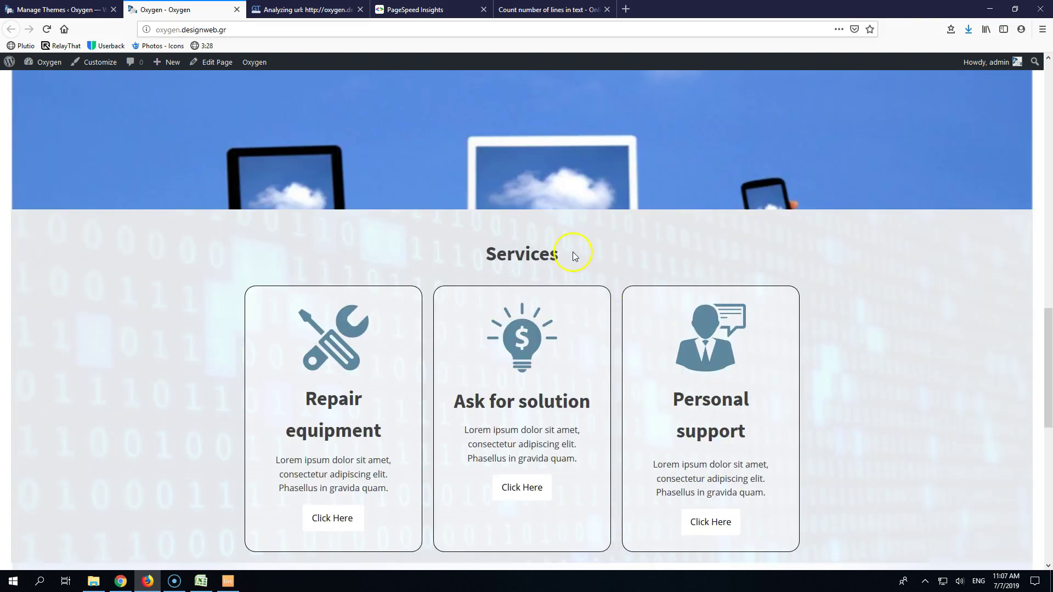
scroll(604, 318, "down", 4)
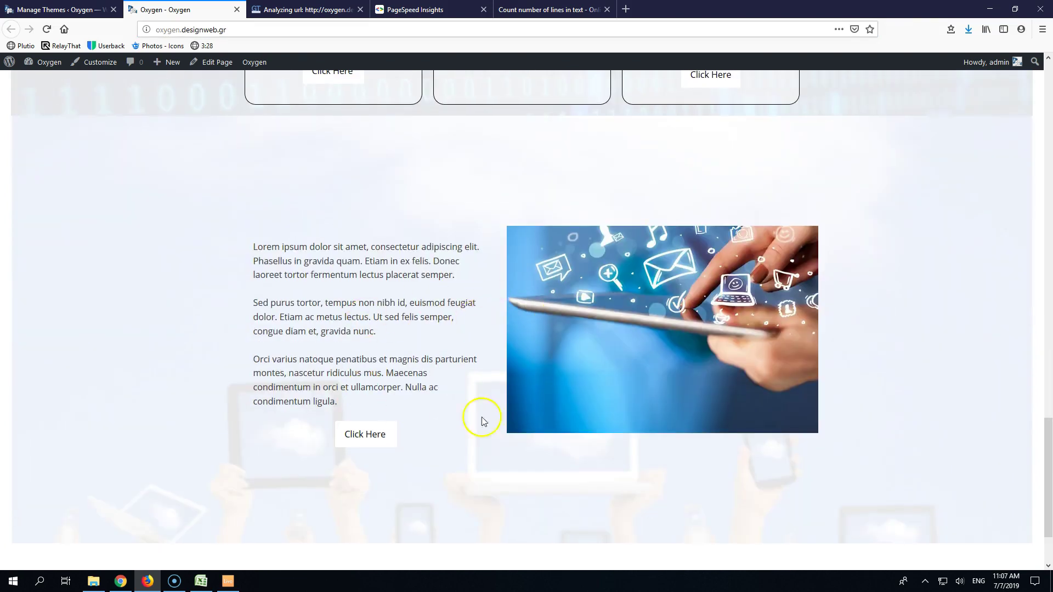
scroll(418, 366, "up", 4)
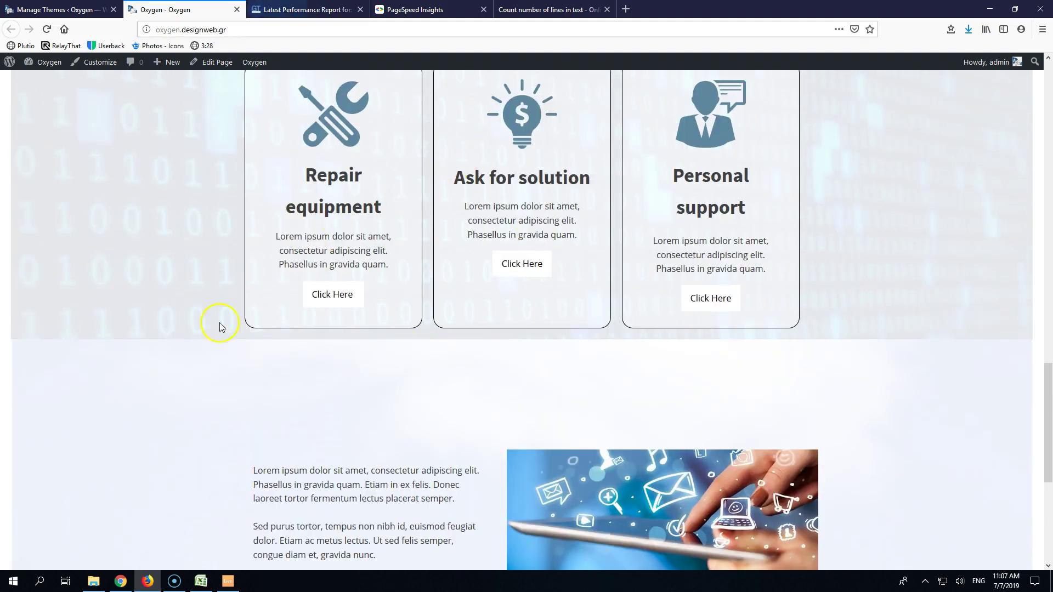
scroll(423, 345, "up", 5)
scroll(423, 346, "up", 5)
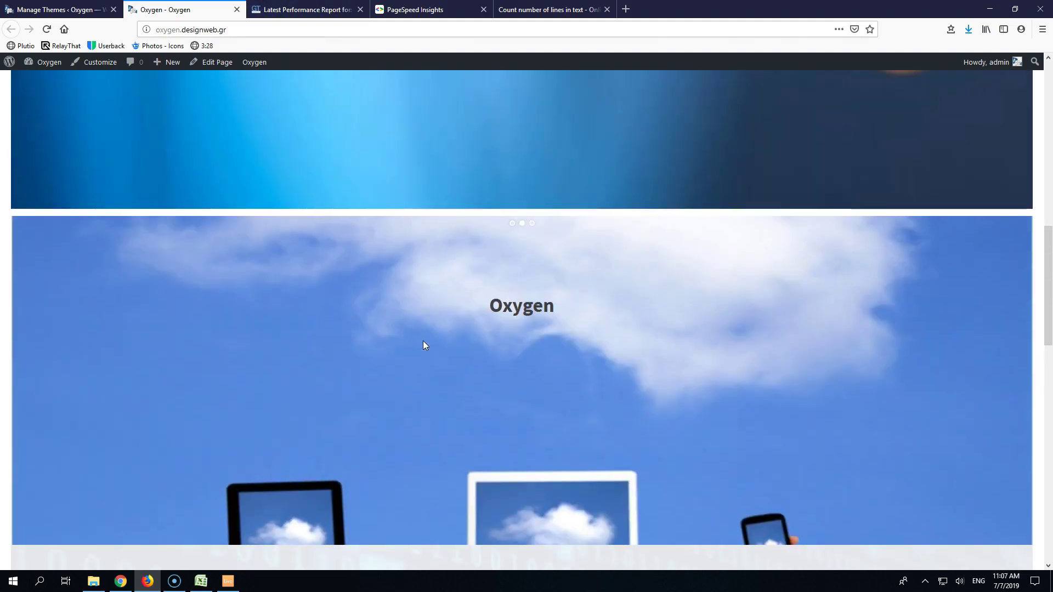
scroll(423, 345, "down", 7)
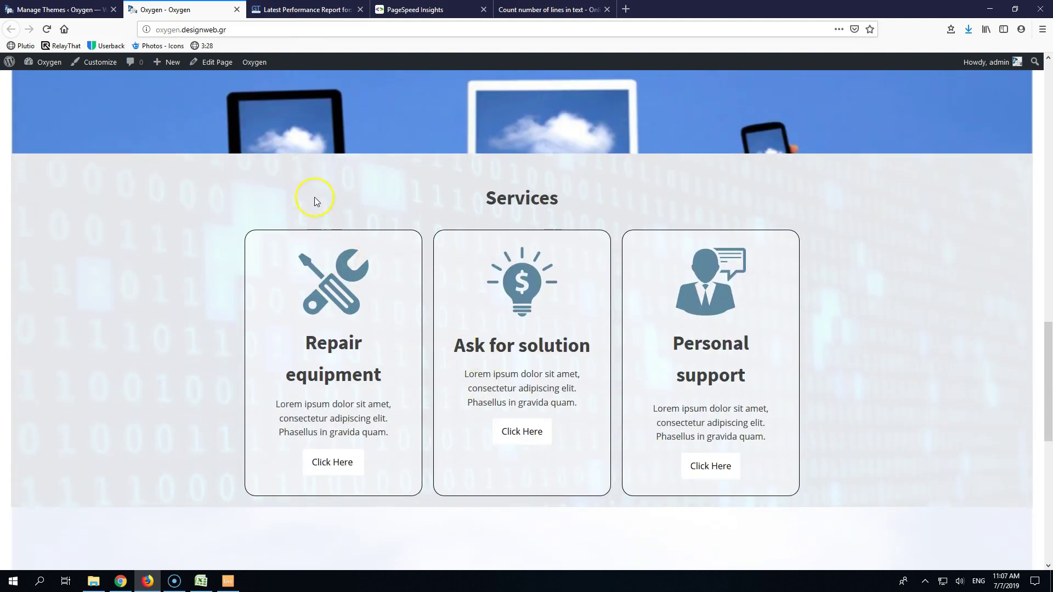
Step: Open the site's Title page from the menu and copy its URL
left_click(298, 9)
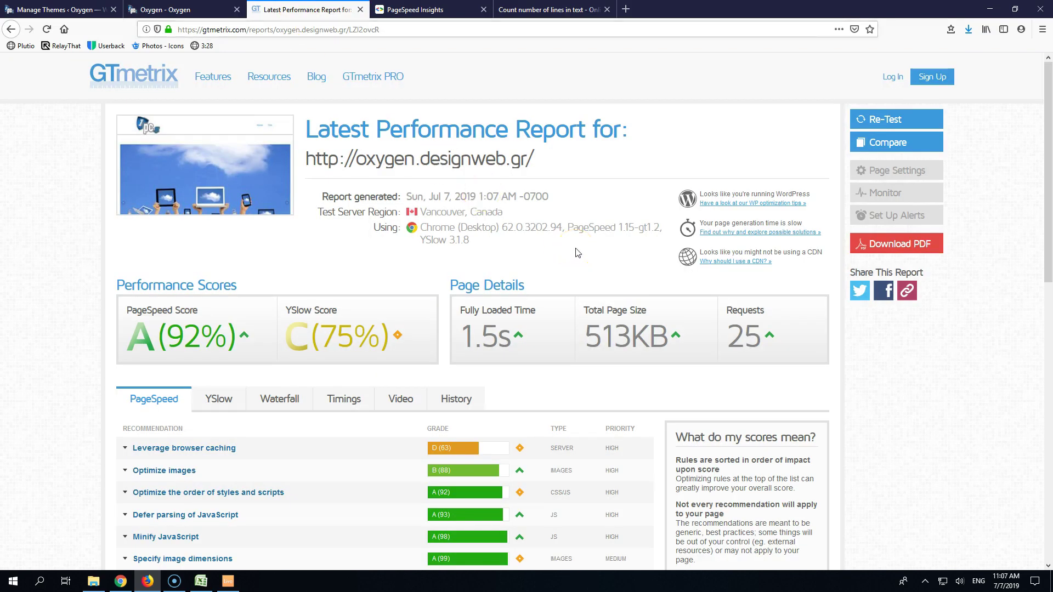
left_click(164, 9)
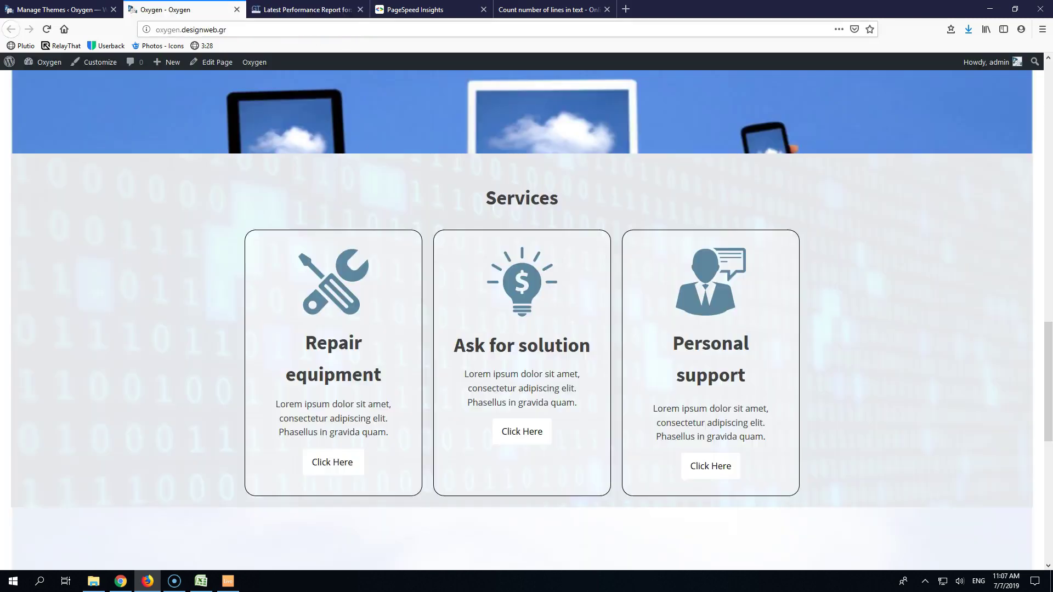
scroll(404, 165, "up", 5)
scroll(403, 190, "up", 5)
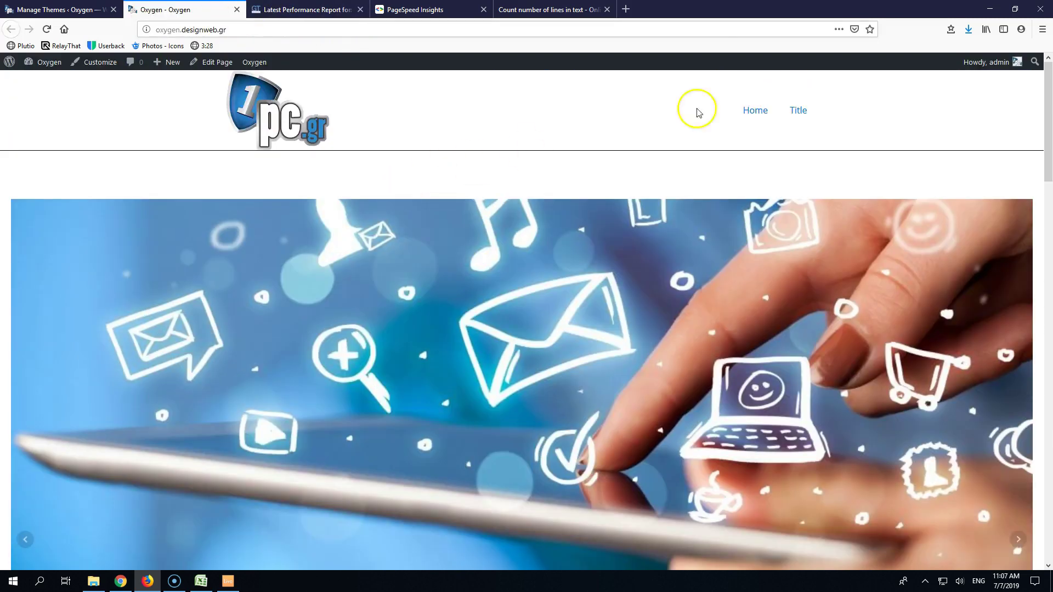
left_click(802, 116)
left_click(213, 66)
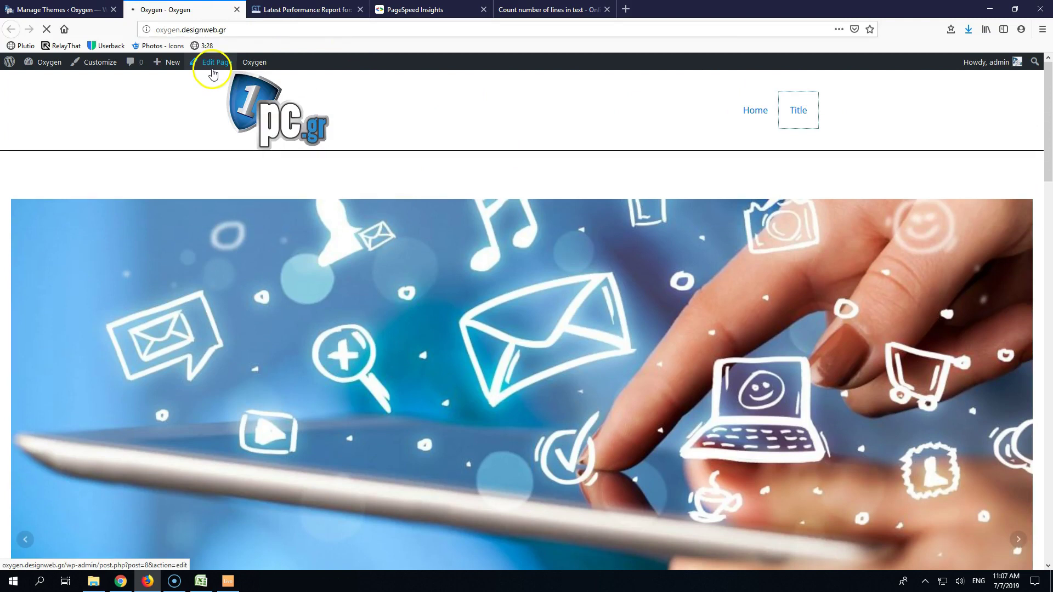
left_click(230, 30)
key("ctrl+c")
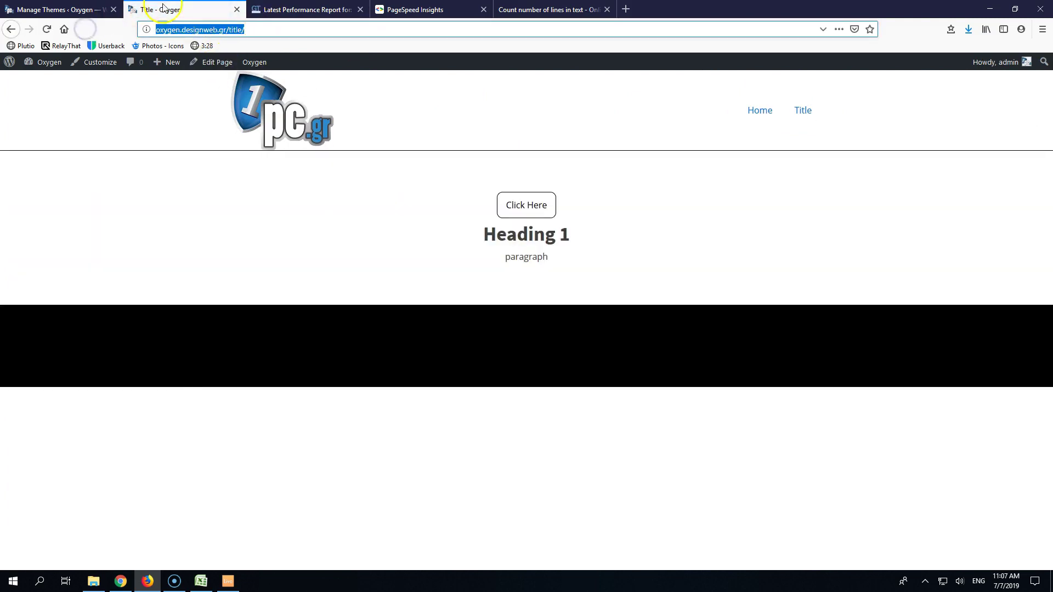
Step: Start a GTmetrix speed analysis of the Title page URL from the GTmetrix home page
left_click(307, 9)
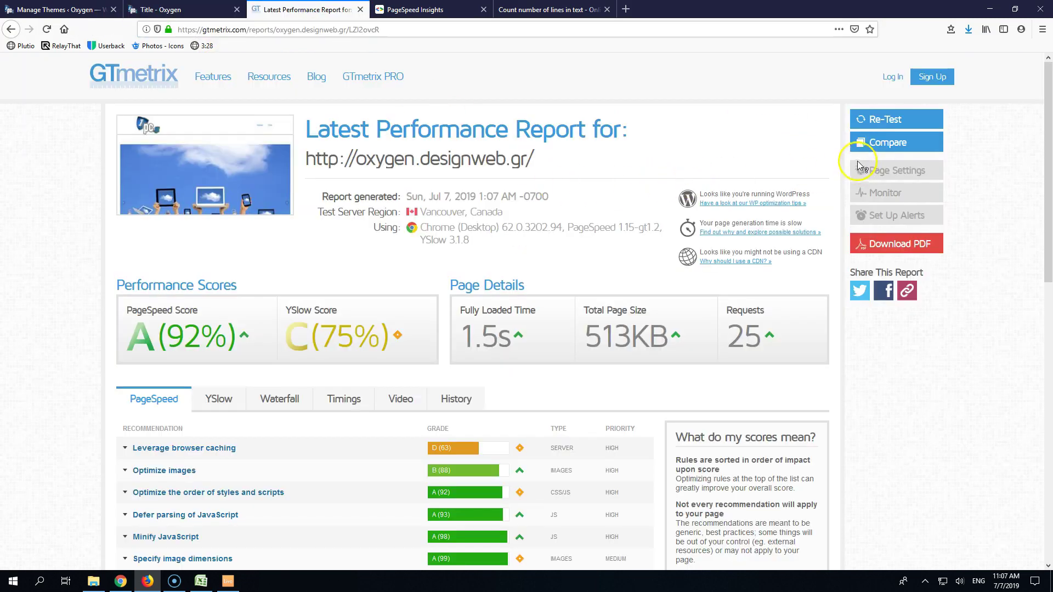
left_click_drag(248, 29, 667, 34)
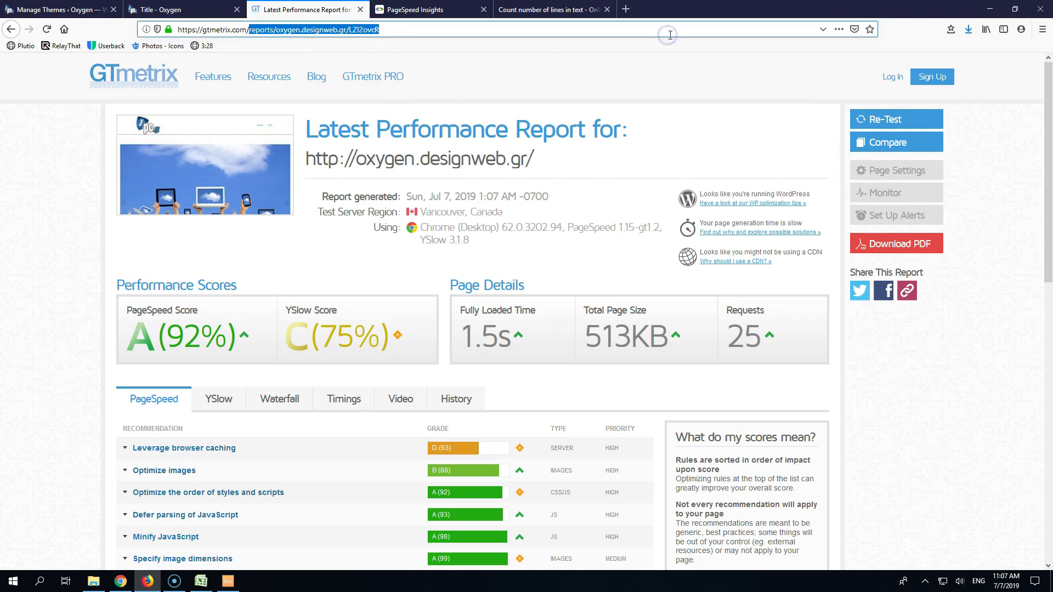
key("BackSpace")
key("Return")
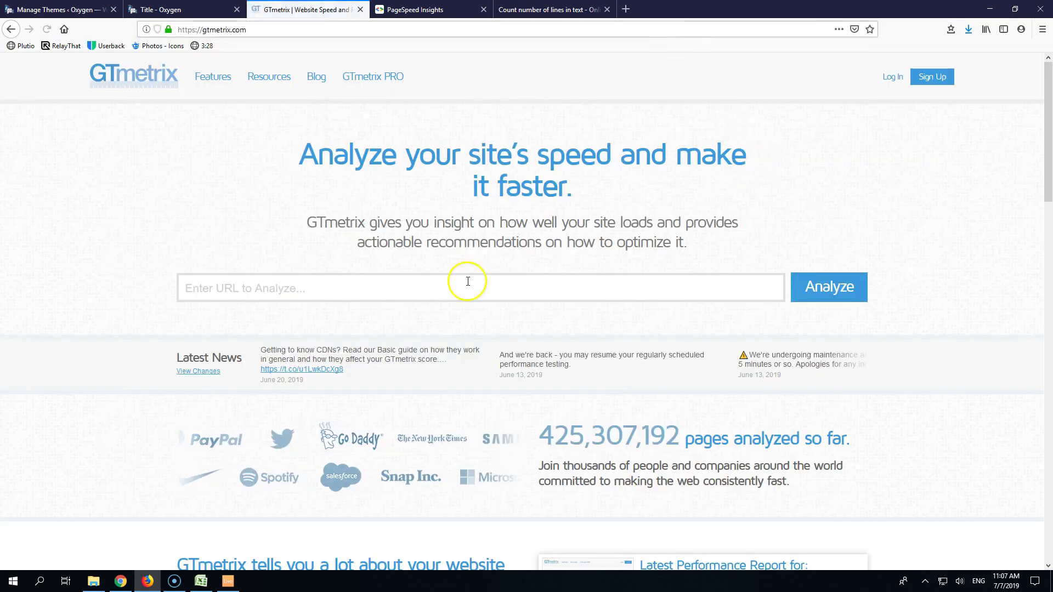
left_click(467, 281)
key("ctrl+v")
left_click(832, 287)
Step: Return to the Title page with its Click Here button, heading and paragraph
left_click(171, 6)
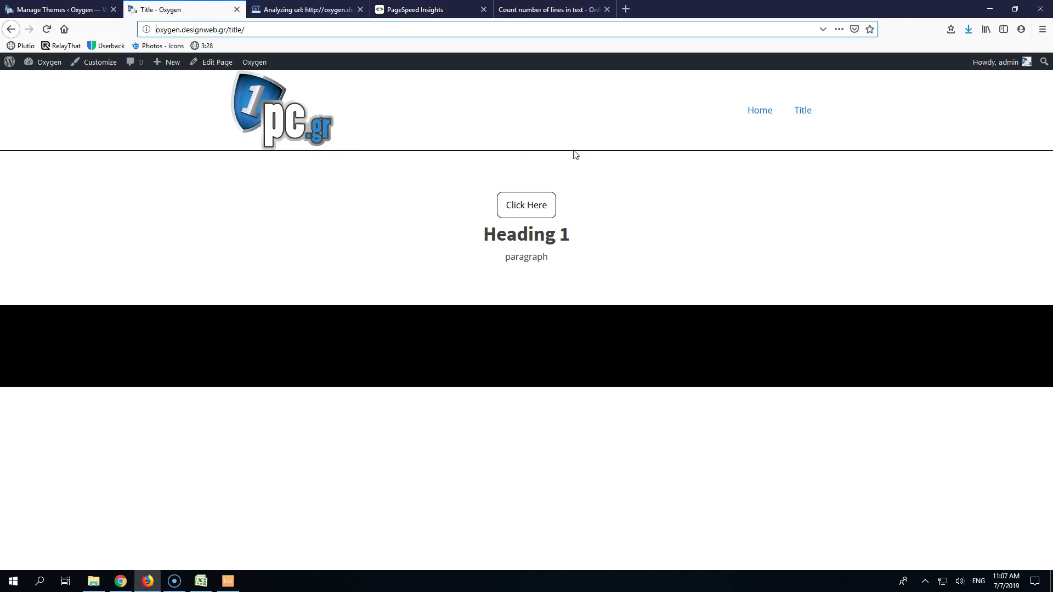
left_click(631, 214)
left_click(500, 225)
Step: Inspect the Click Here link's markup and its parent inner-wrap div in the Inspector
right_click(522, 207)
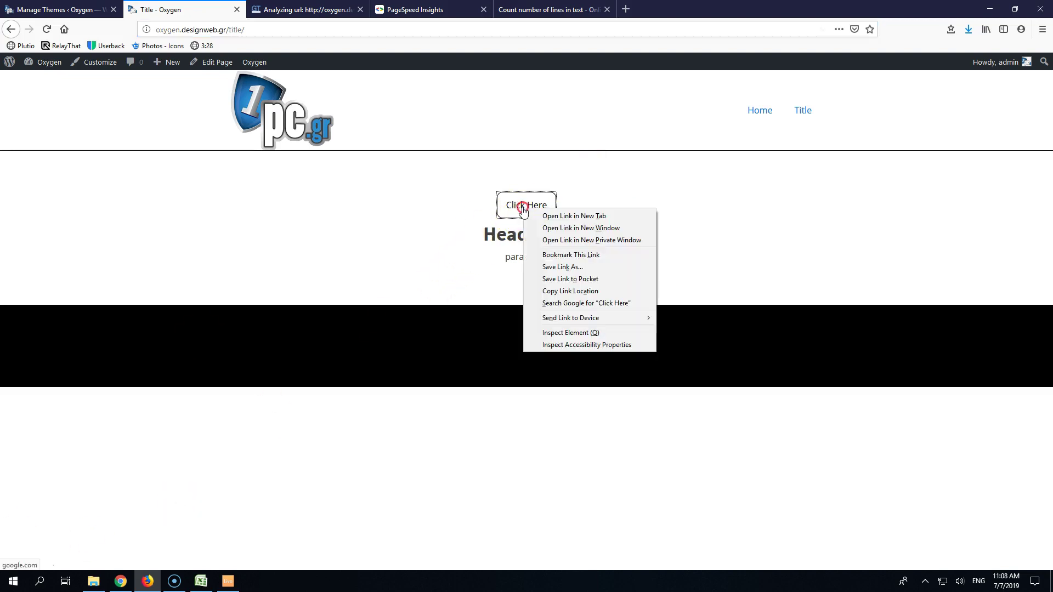
left_click(579, 331)
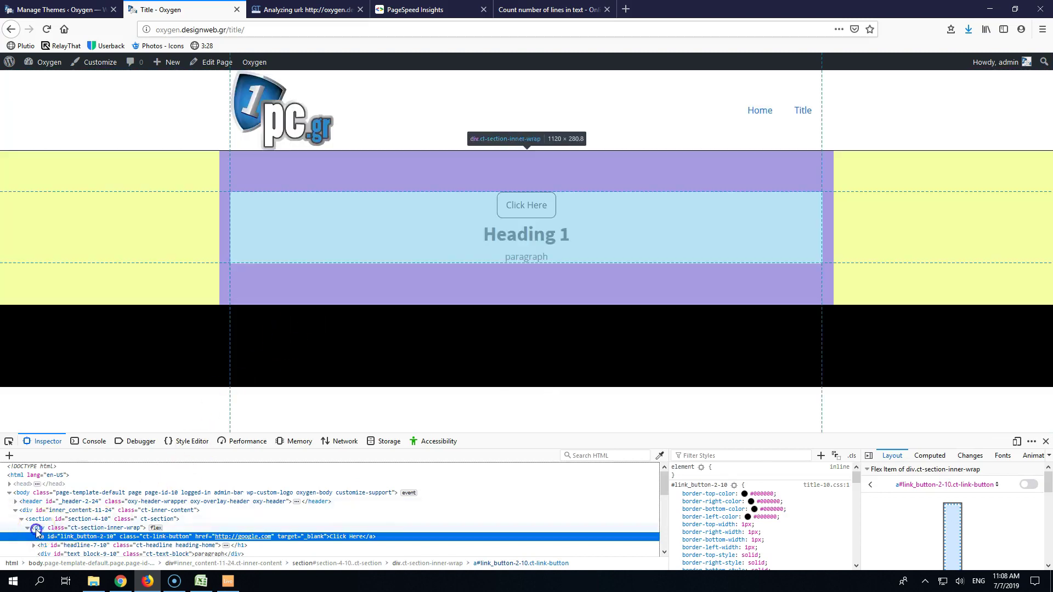
left_click(43, 527)
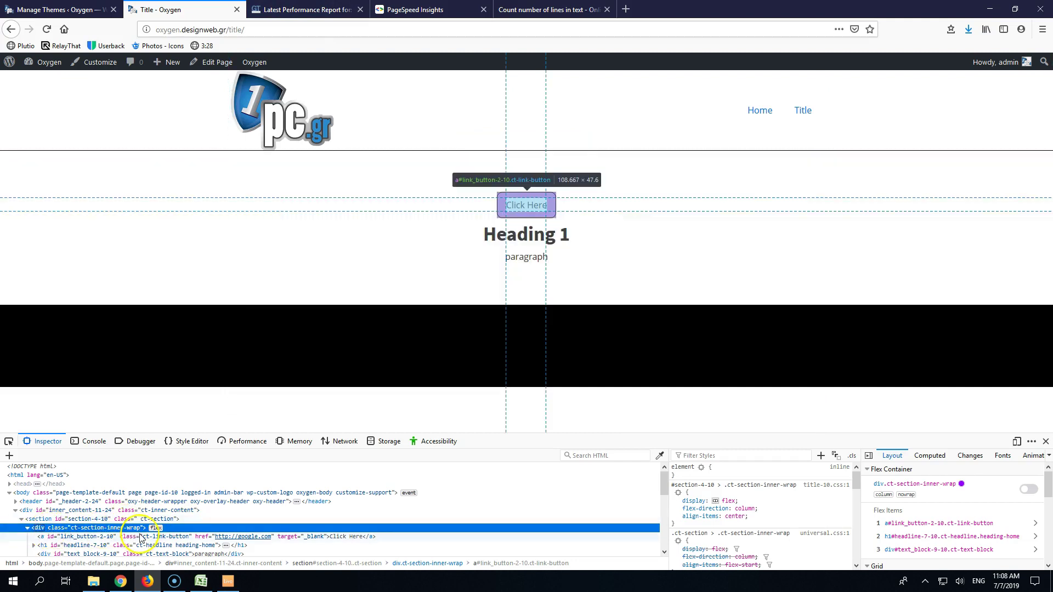
left_click(57, 539)
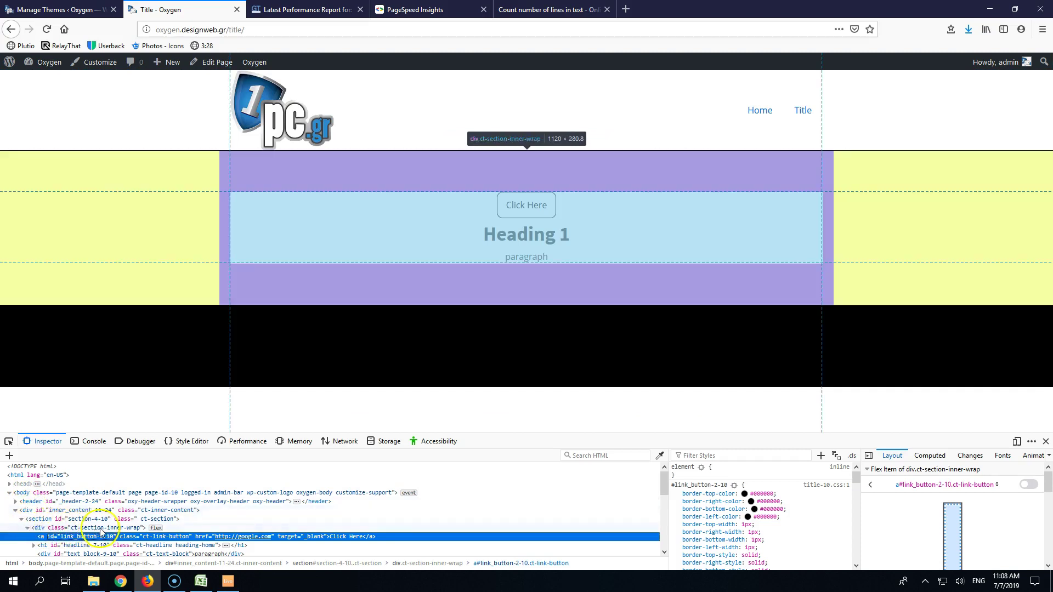
Step: Record 1 div from button to container in Excel cell E35
left_click(200, 581)
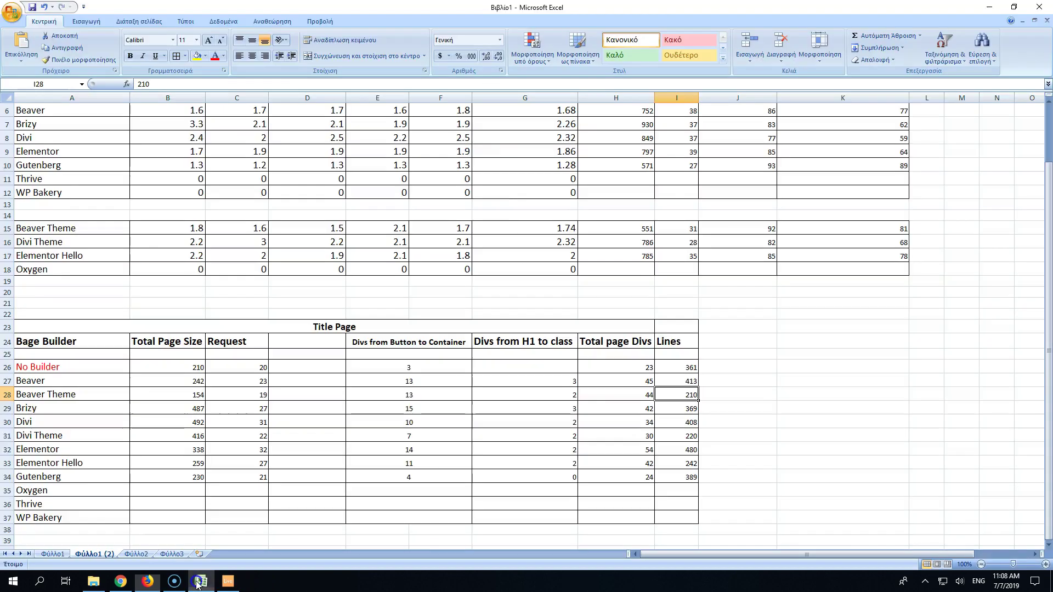
left_click(399, 491)
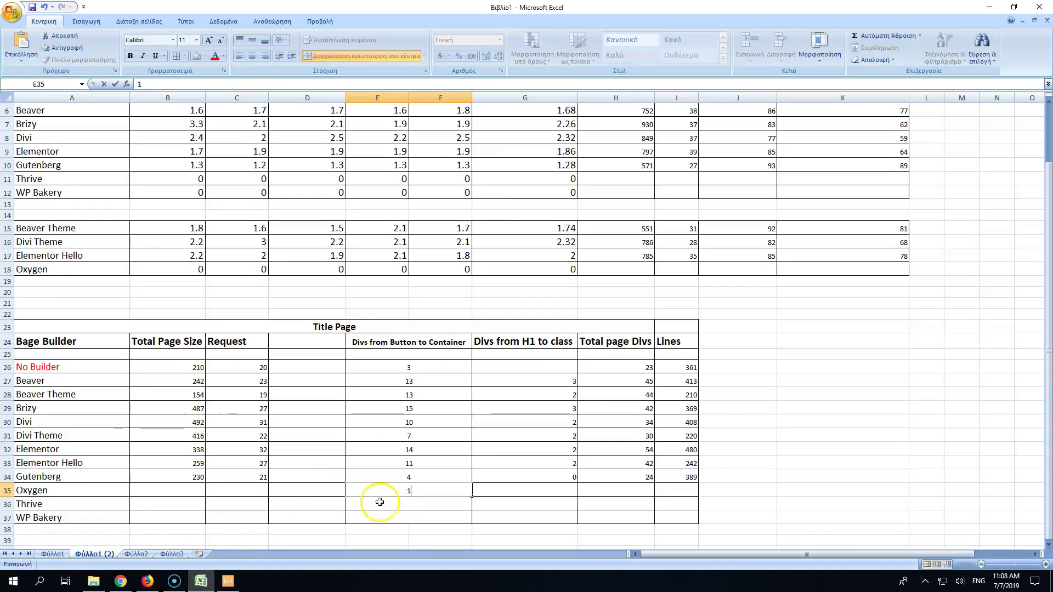
left_click(122, 582)
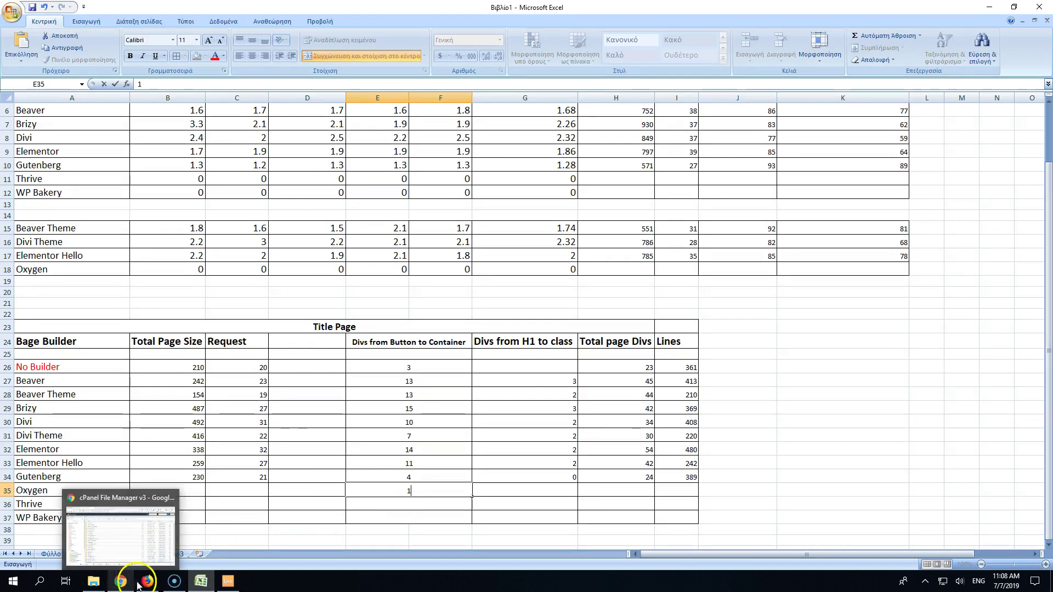
left_click(147, 582)
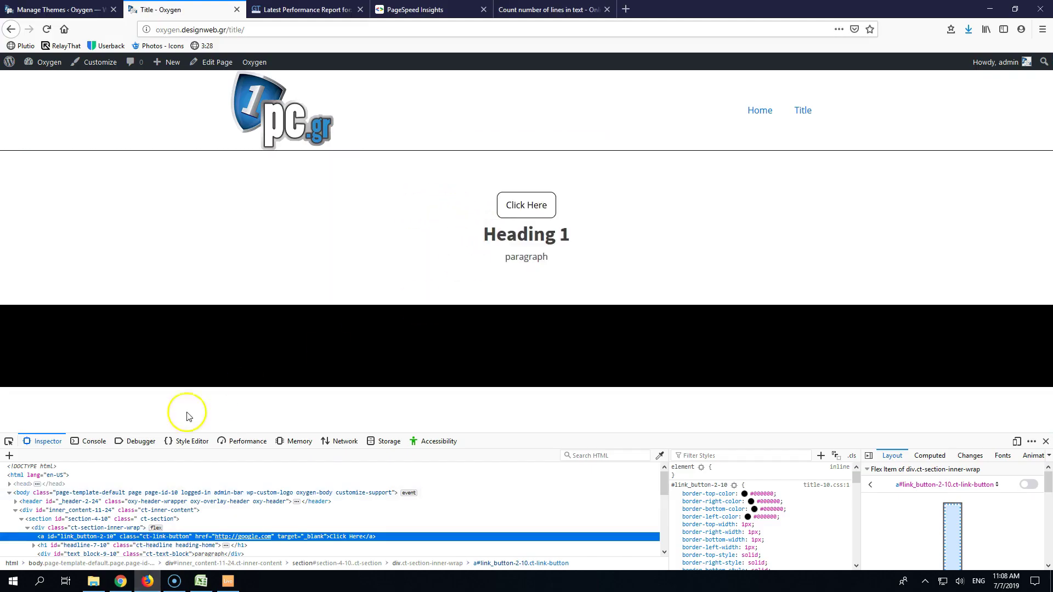
Step: Inspect Heading 1 with the element picker and enter 0 divs from H1 to class in G35
left_click(8, 443)
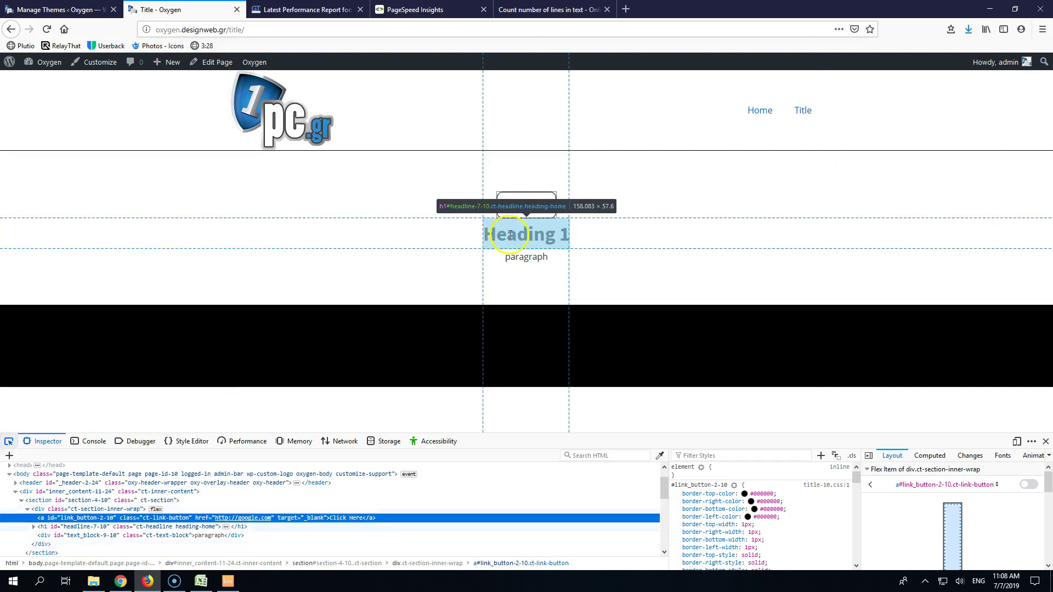
left_click(510, 235)
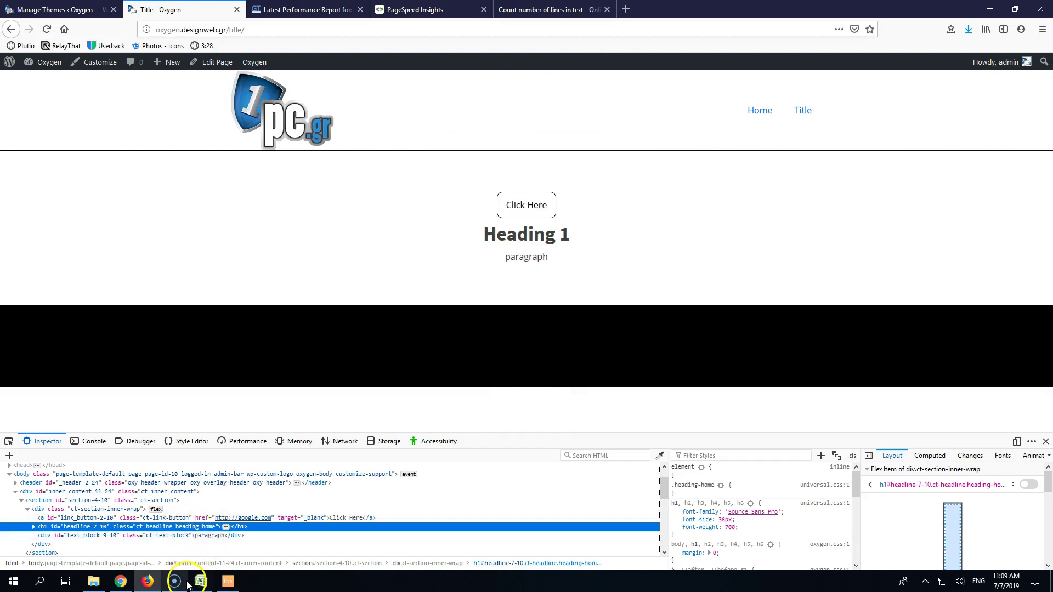
mouse_move(175, 586)
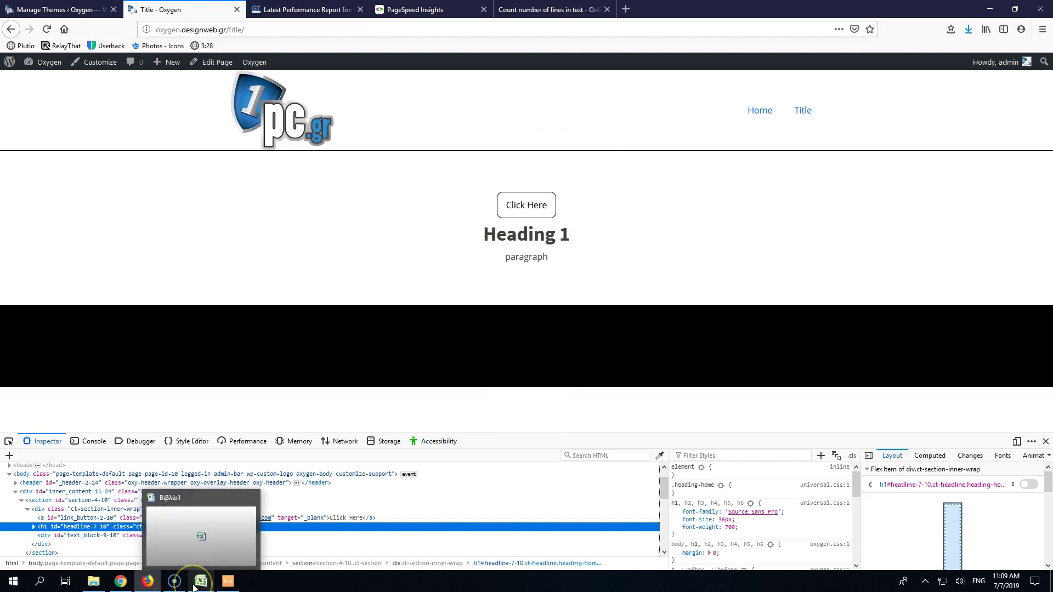
left_click(200, 581)
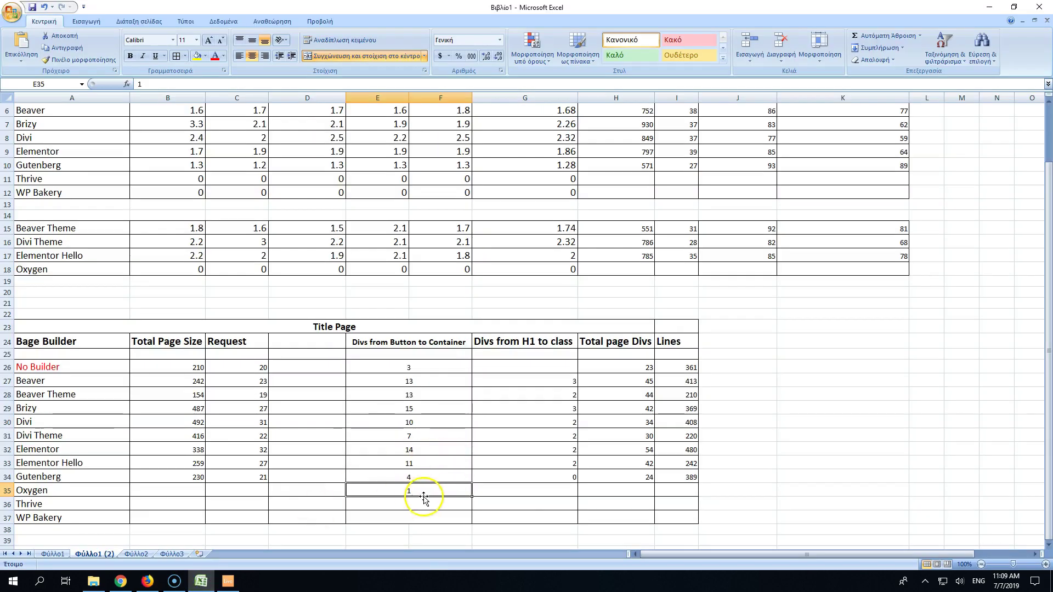
left_click(525, 492)
type("0")
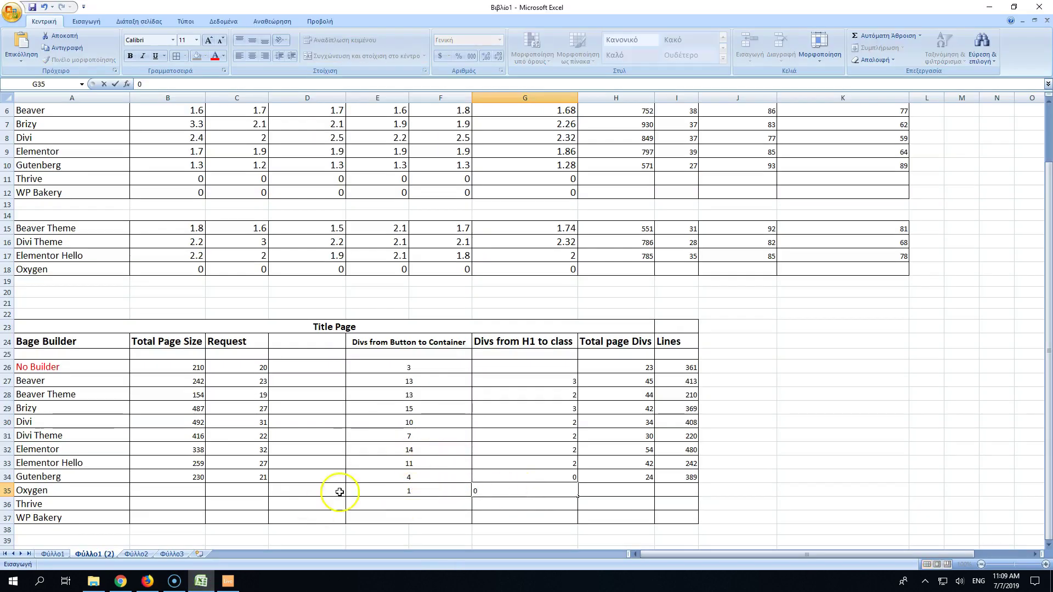
left_click(148, 581)
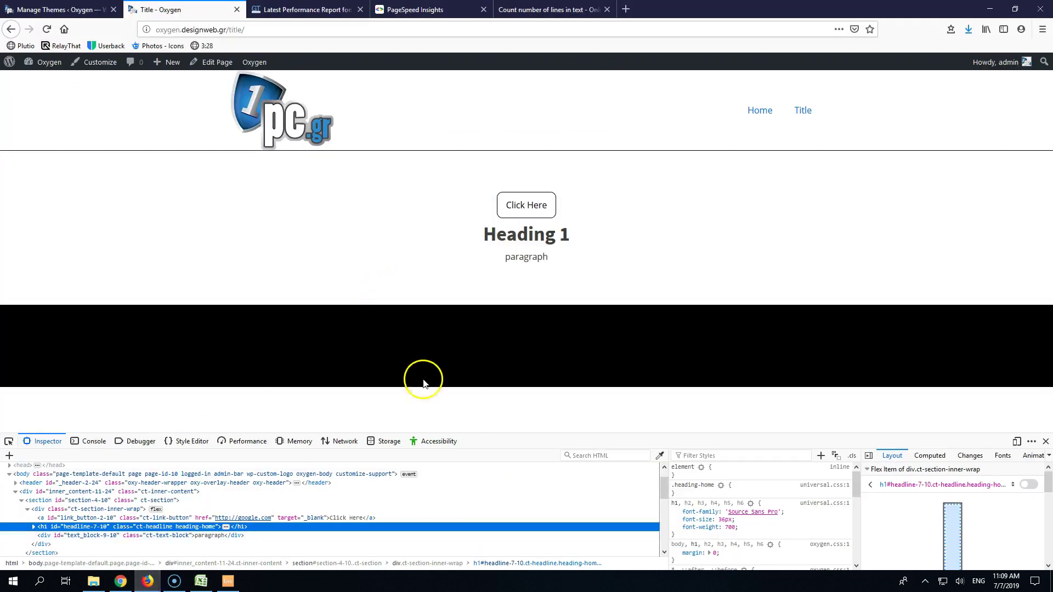
left_click(1047, 444)
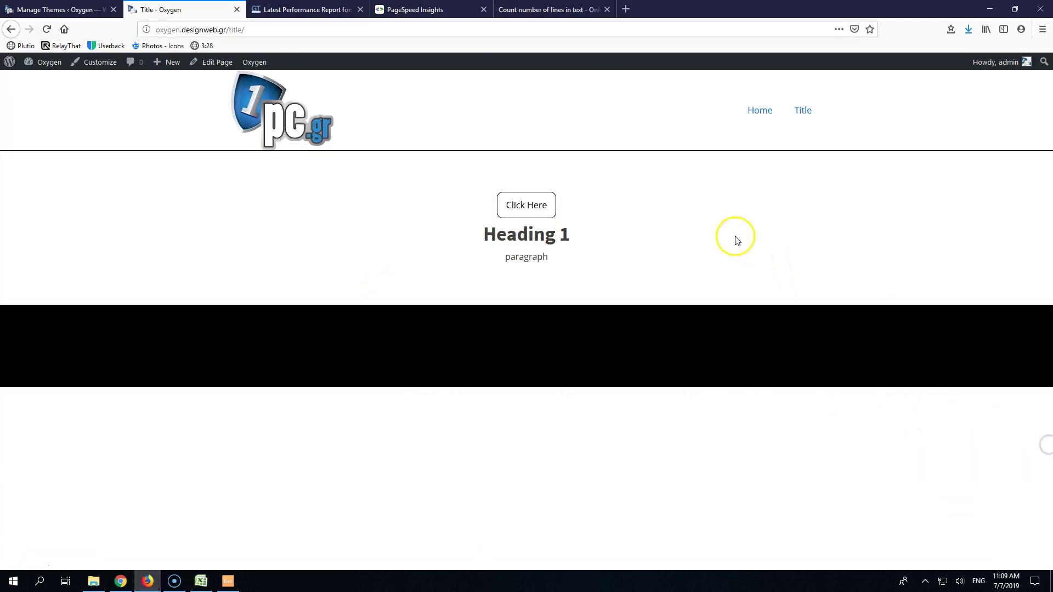
Step: View the Title page source and search it for <div tags
right_click(735, 236)
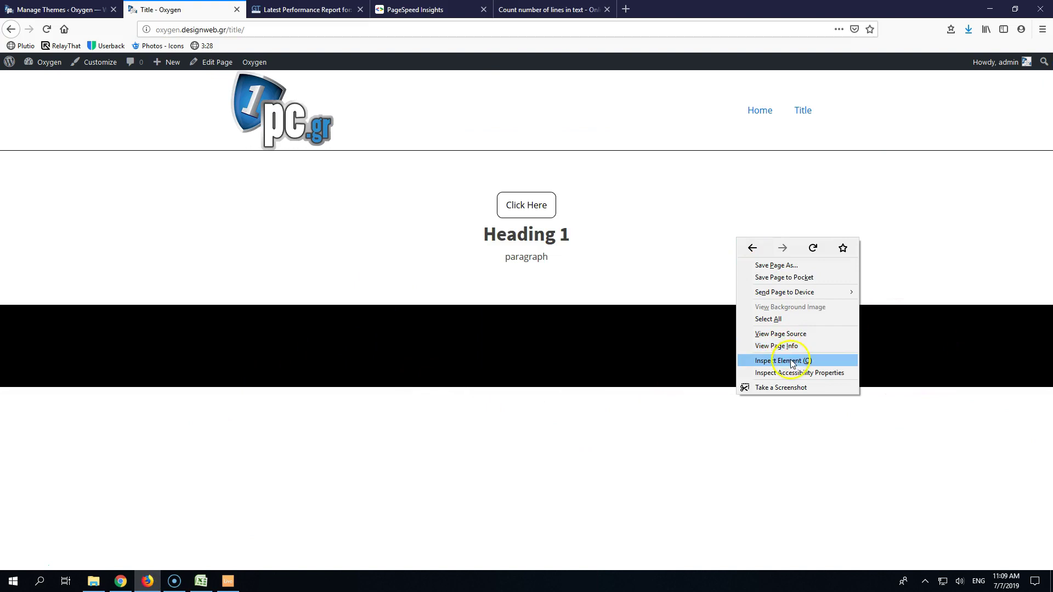
left_click(785, 335)
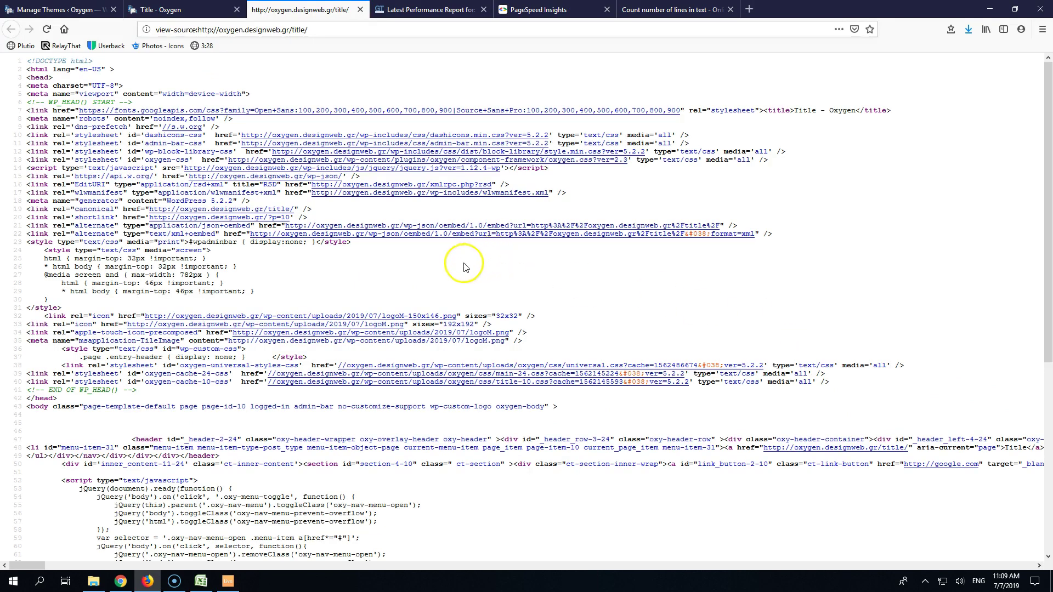
key("ctrl+f")
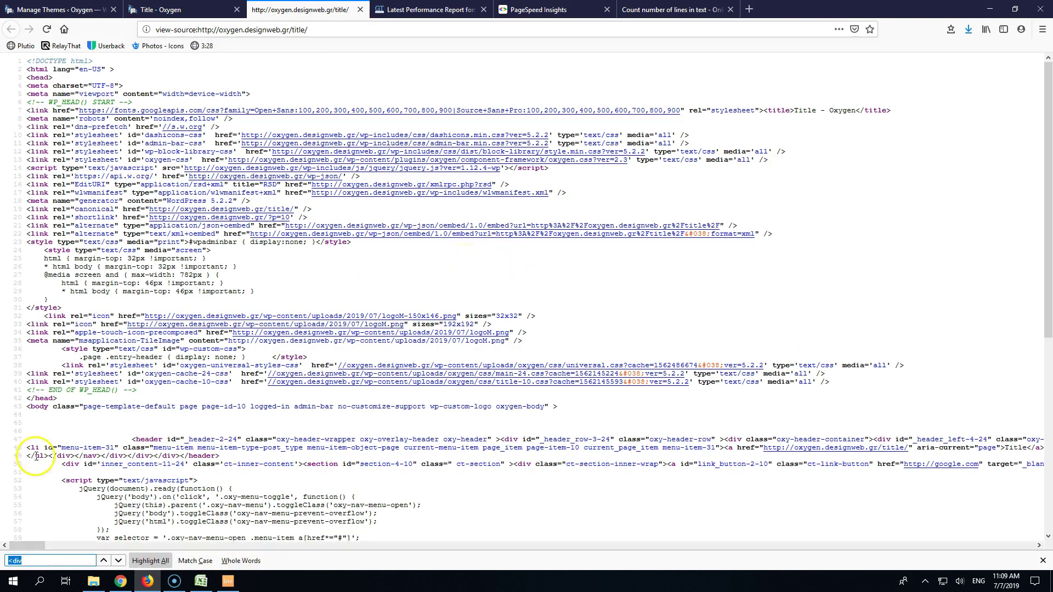
key("BackSpace")
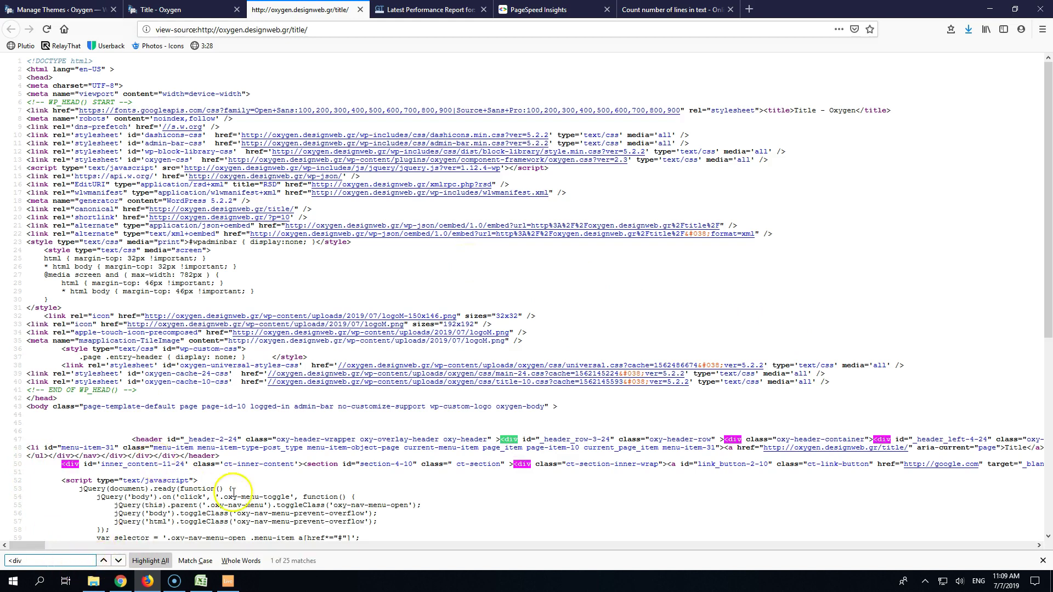
Step: Enter 25 as Oxygen's Total page Divs in Excel cell H35
left_click(200, 585)
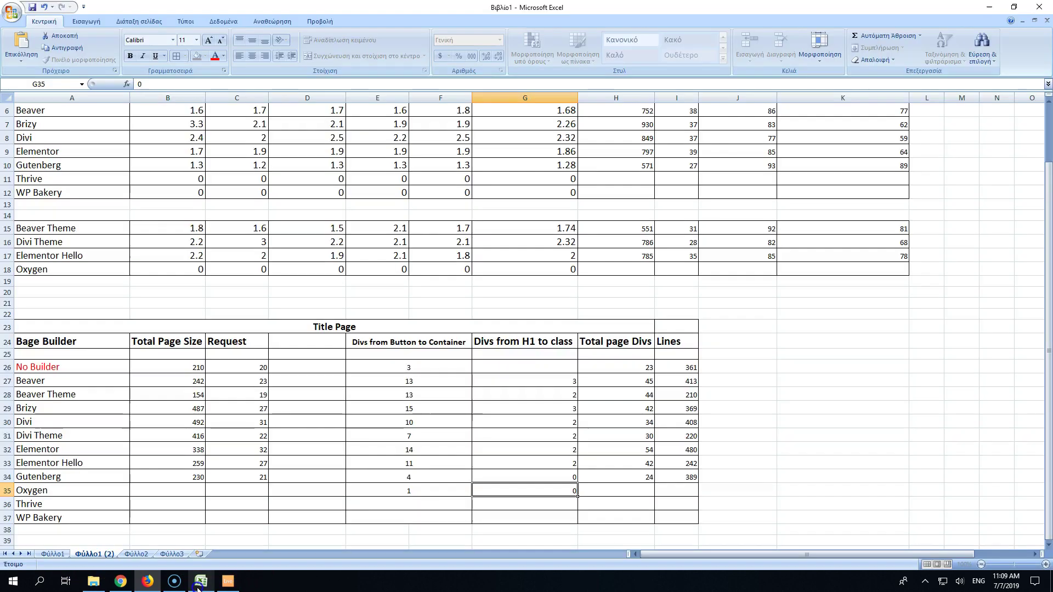
left_click(620, 494)
type("25")
left_click(606, 503)
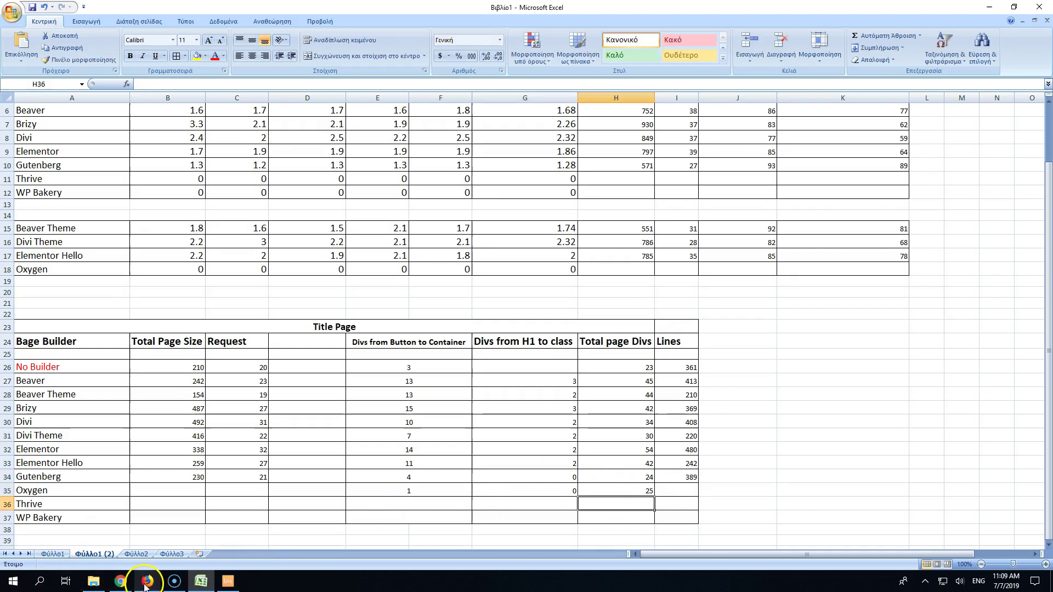
Step: Copy the whole page source into the line counter, which reports 98 lines
mouse_move(147, 582)
left_click(151, 525)
left_click(357, 298)
key("ctrl+a")
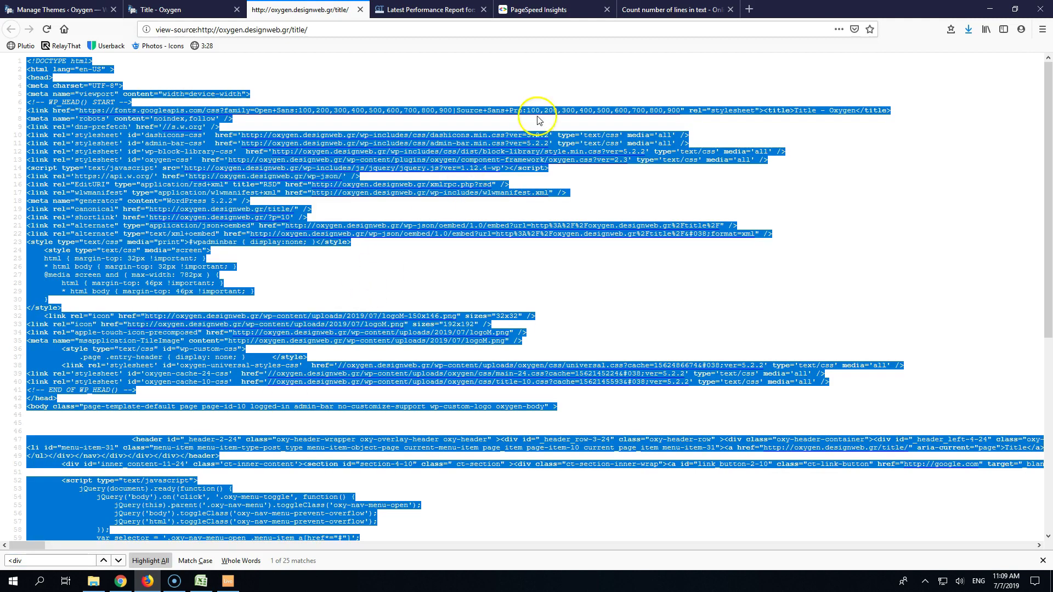
left_click(636, 9)
left_click(419, 231)
key("ctrl+v")
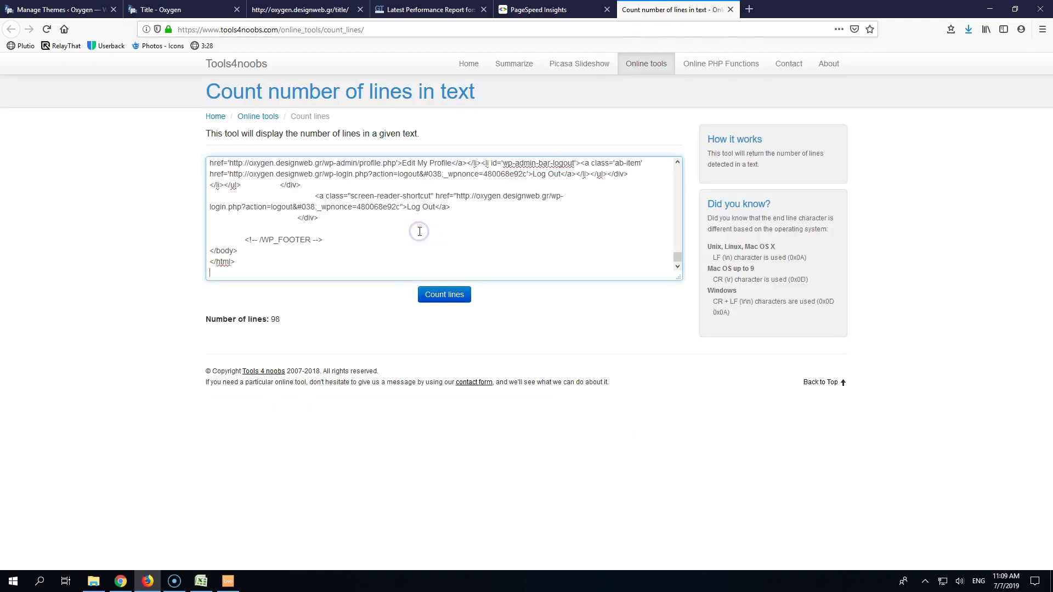
Step: Enter 98 as Oxygen's Lines count in cell I35 of the spreadsheet
left_click(201, 581)
left_click(688, 489)
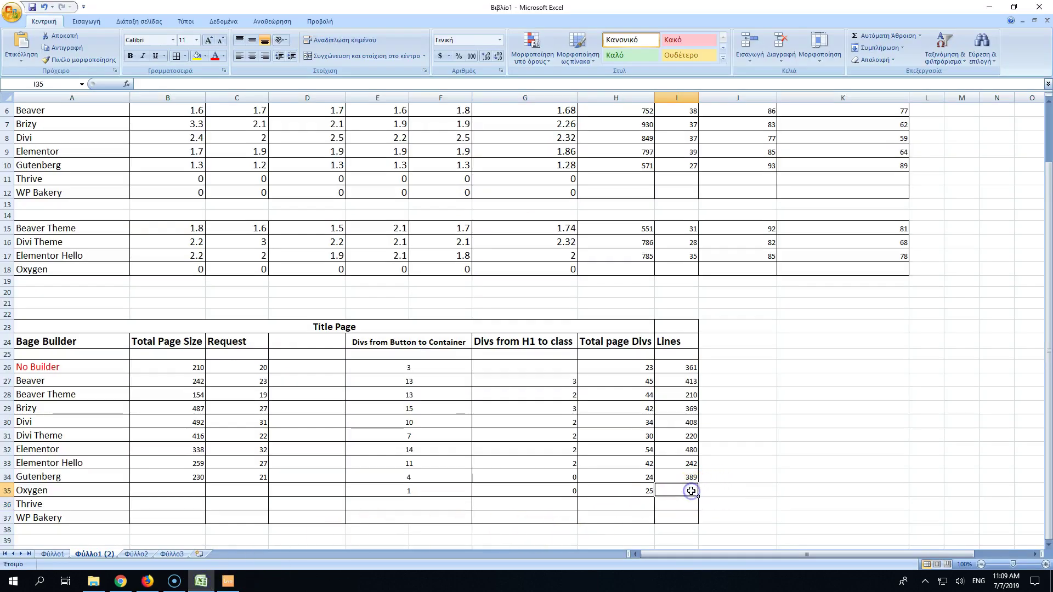
type("98")
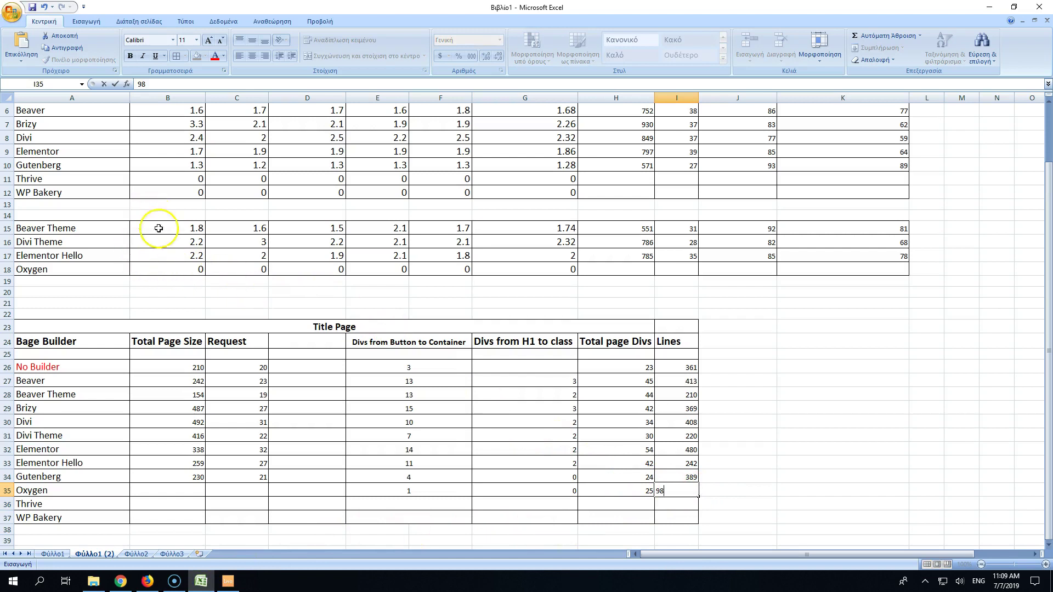
left_click(166, 272)
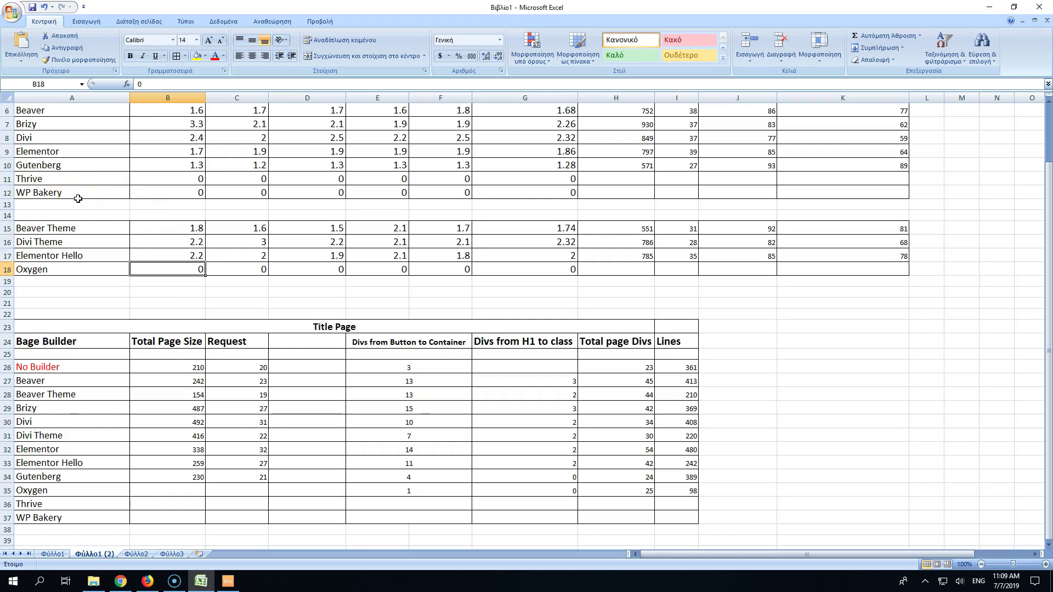
Step: Fill Oxygen's five load times in B18:F18 with 1.5, 1.6, 1, 1.5, 1.5
left_click(185, 276)
type("1.5")
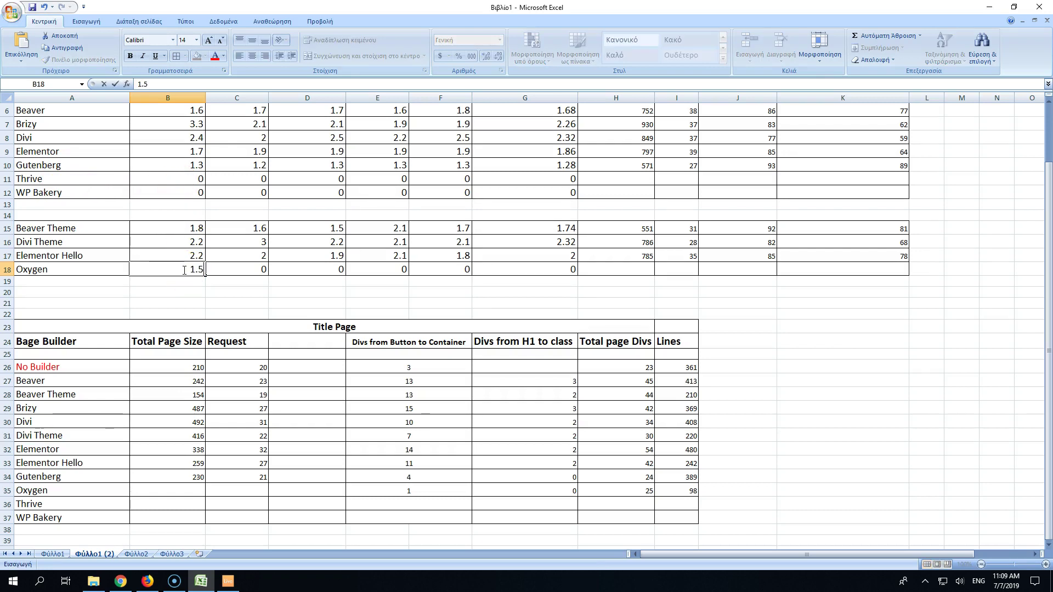
key("Tab")
type("1.6")
key("Tab")
type("1")
key("Tab")
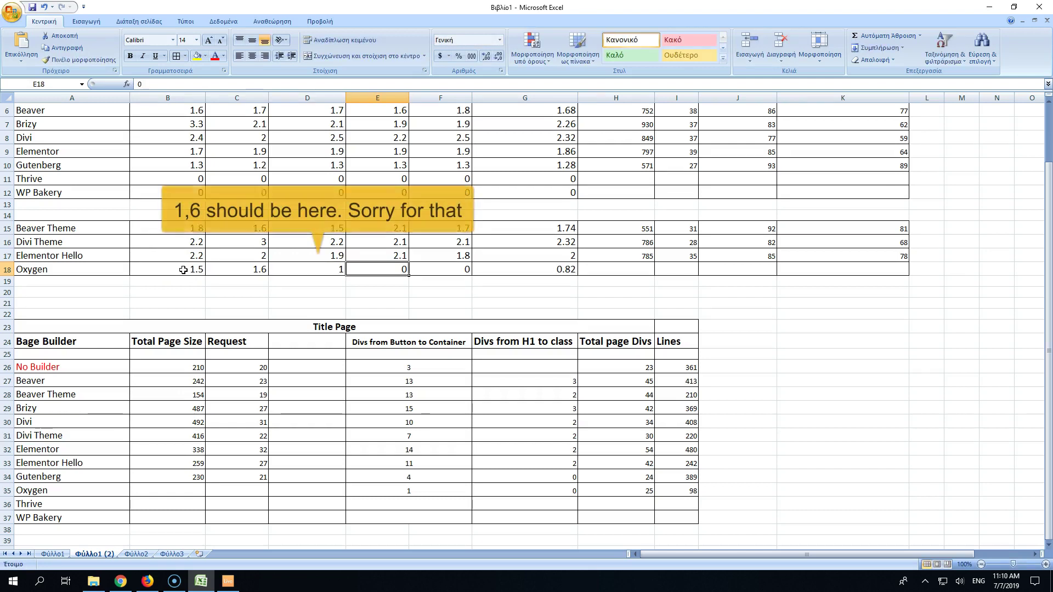
type("1.5")
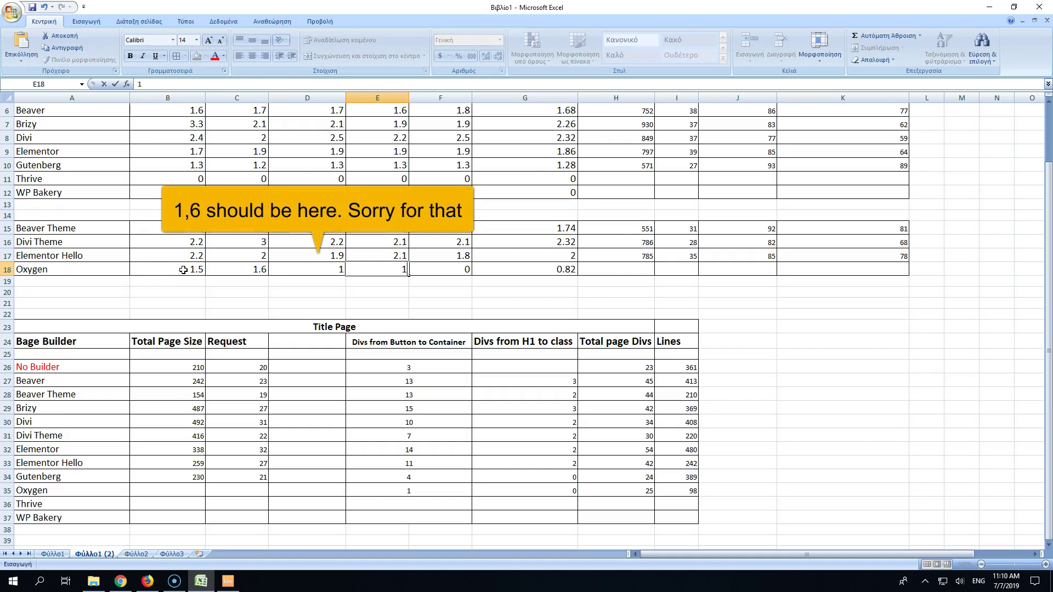
key("Tab")
type("1.5")
Step: Enter Oxygen's total page size 513, 25 requests, Google Insights 92 and mobile 88 in H18:K18
left_click(625, 270)
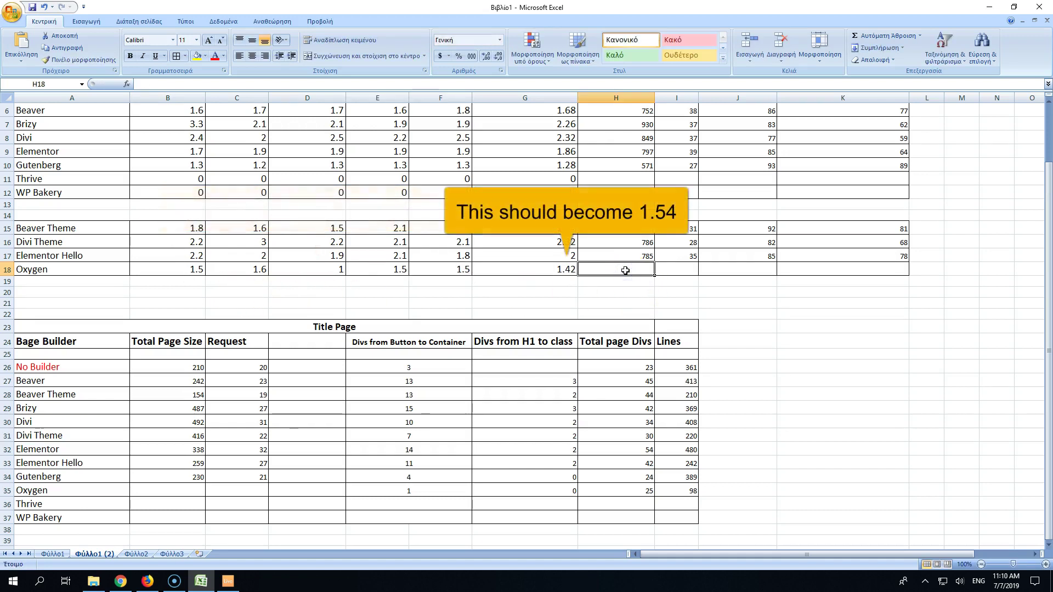
type("513")
key("Tab")
type("25")
key("Tab")
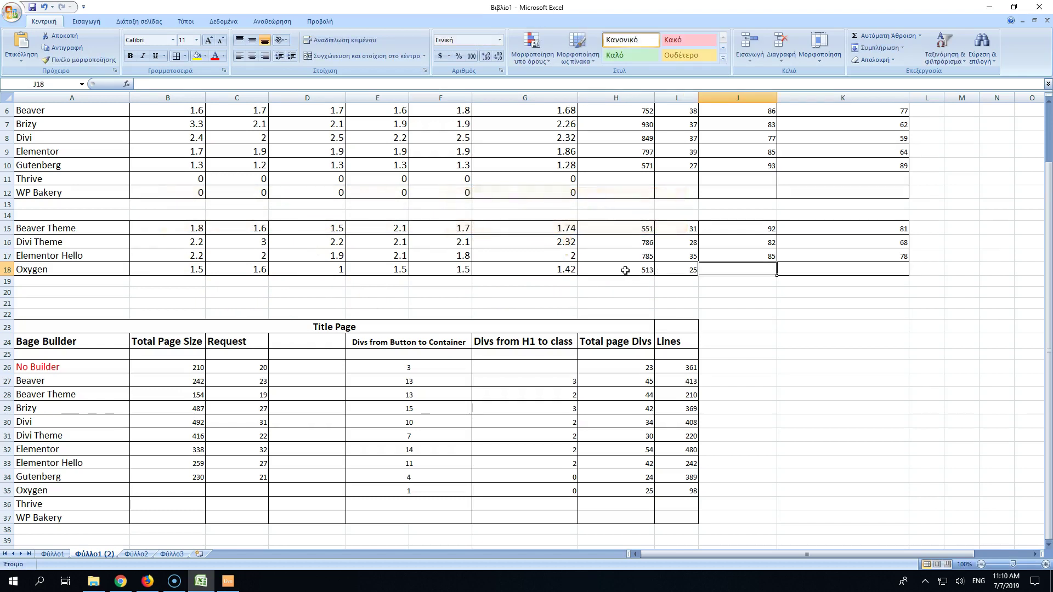
type("92")
key("Tab")
type("88")
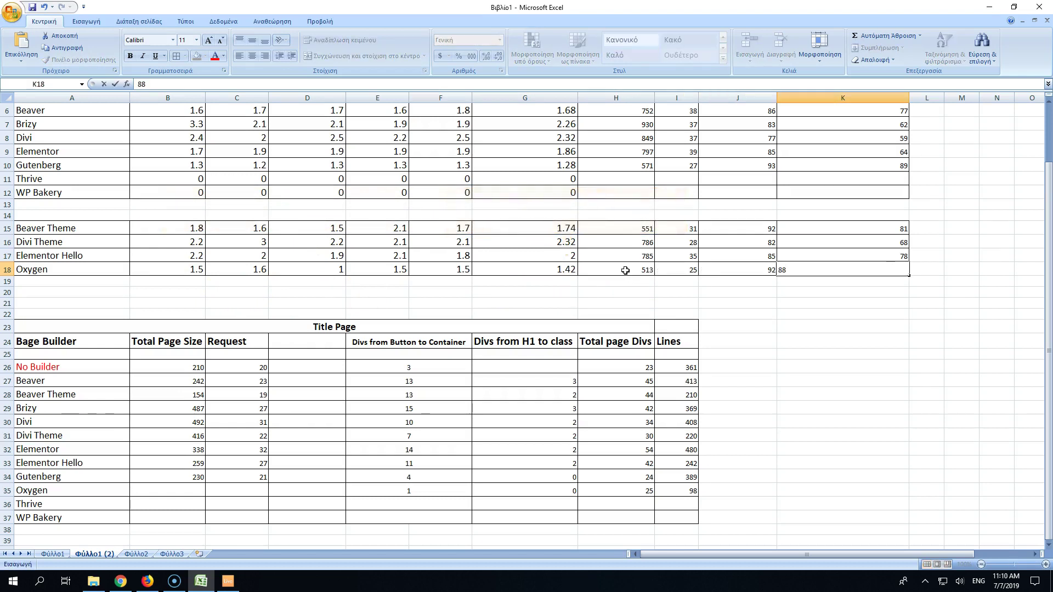
left_click(189, 491)
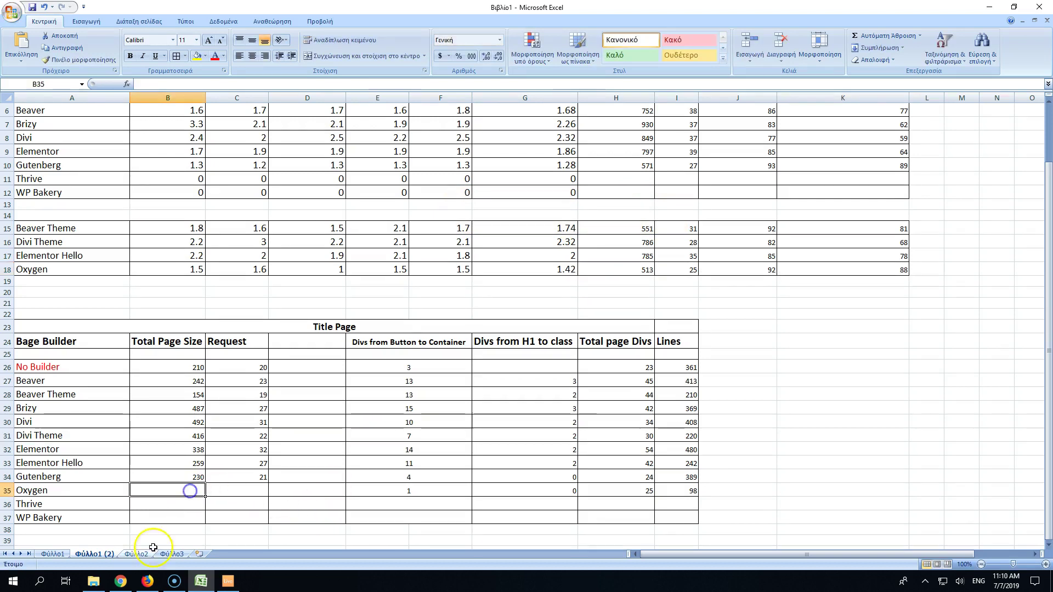
Step: Check the Title page's GTmetrix report, then enter 124 and 13 requests in B35:C35
left_click(148, 582)
left_click(451, 10)
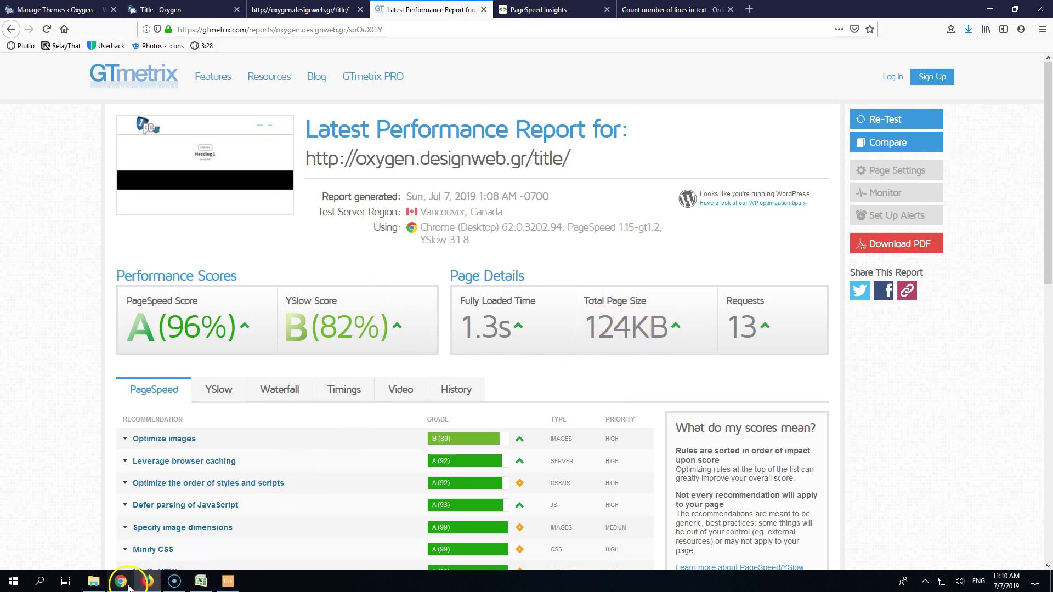
left_click(200, 581)
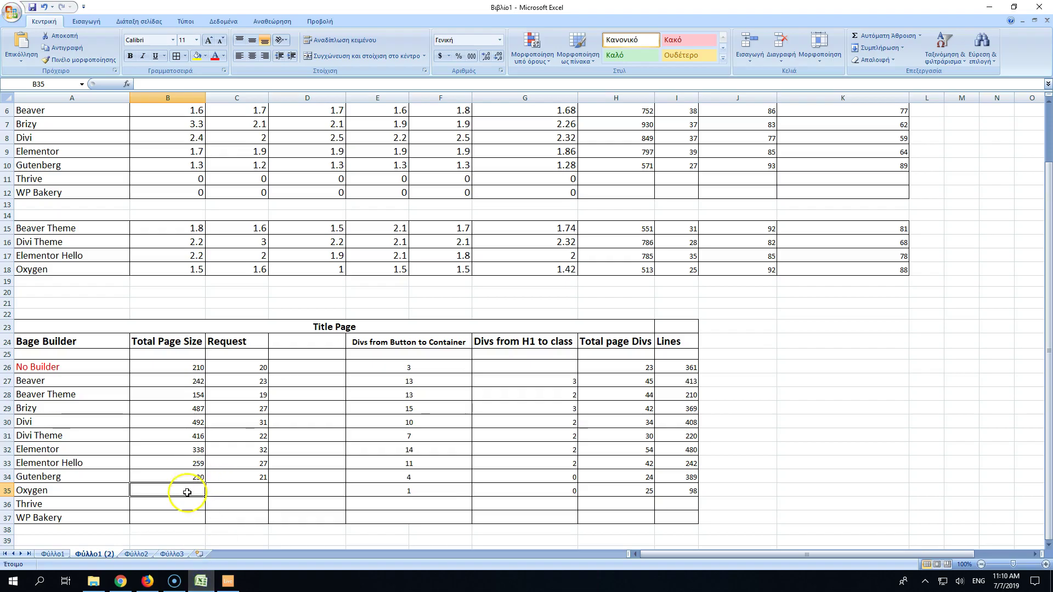
type("124")
key("Tab")
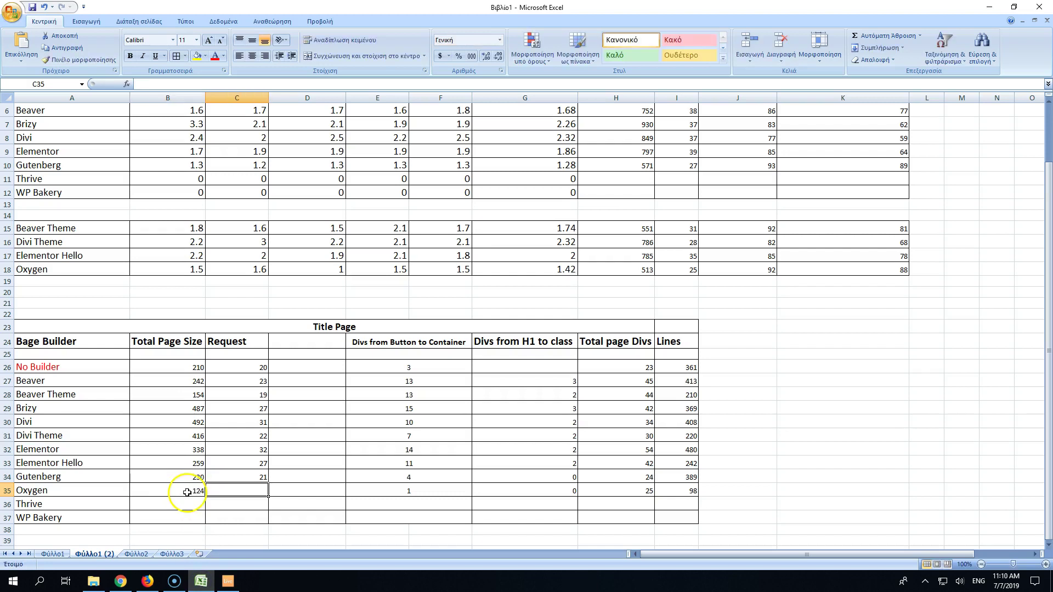
type("13")
left_click(283, 515)
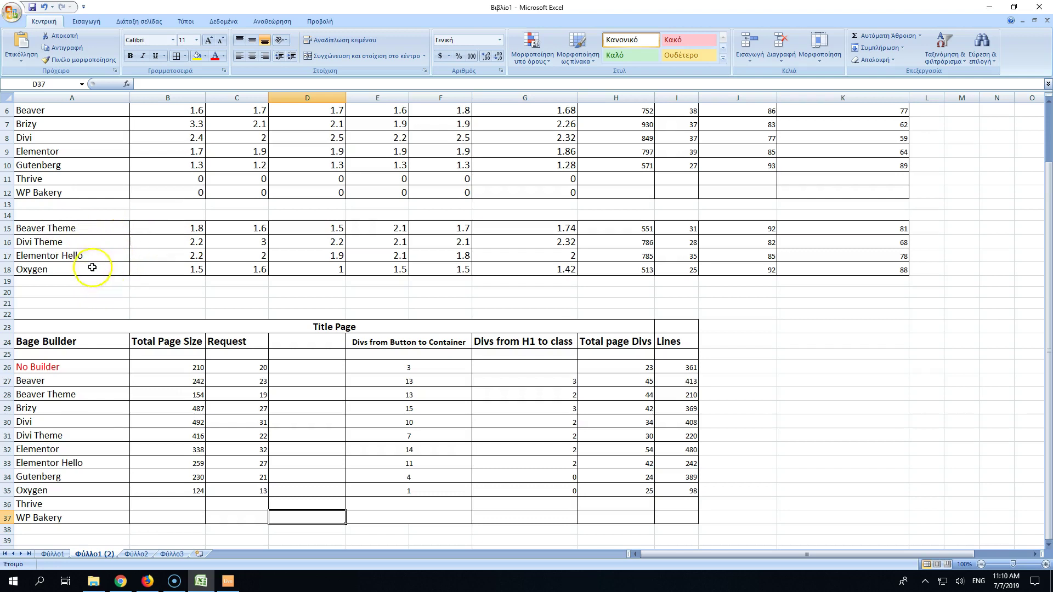
scroll(111, 174, "up", 1)
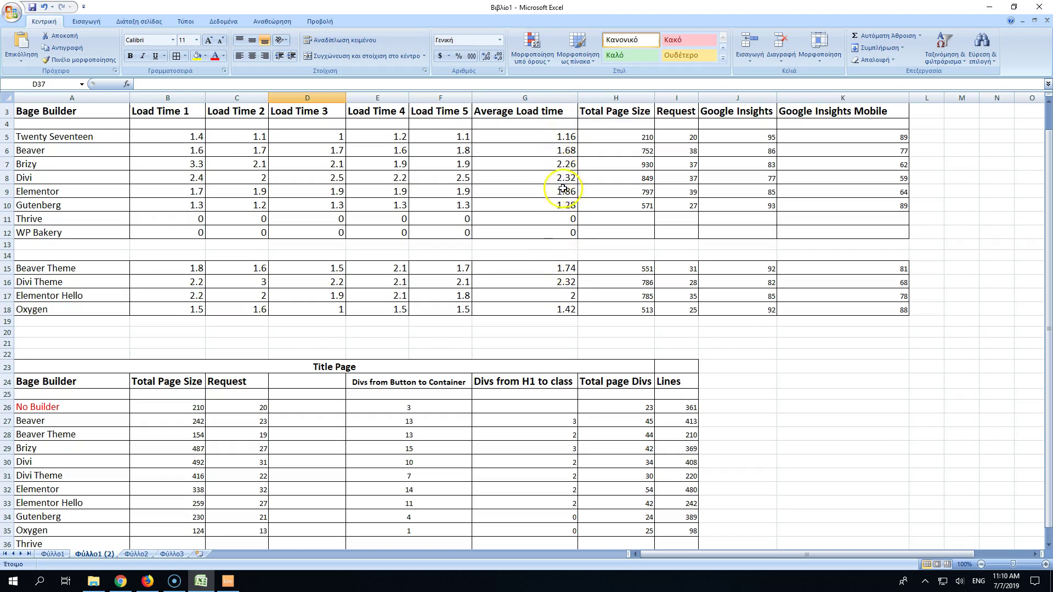
left_click(565, 207)
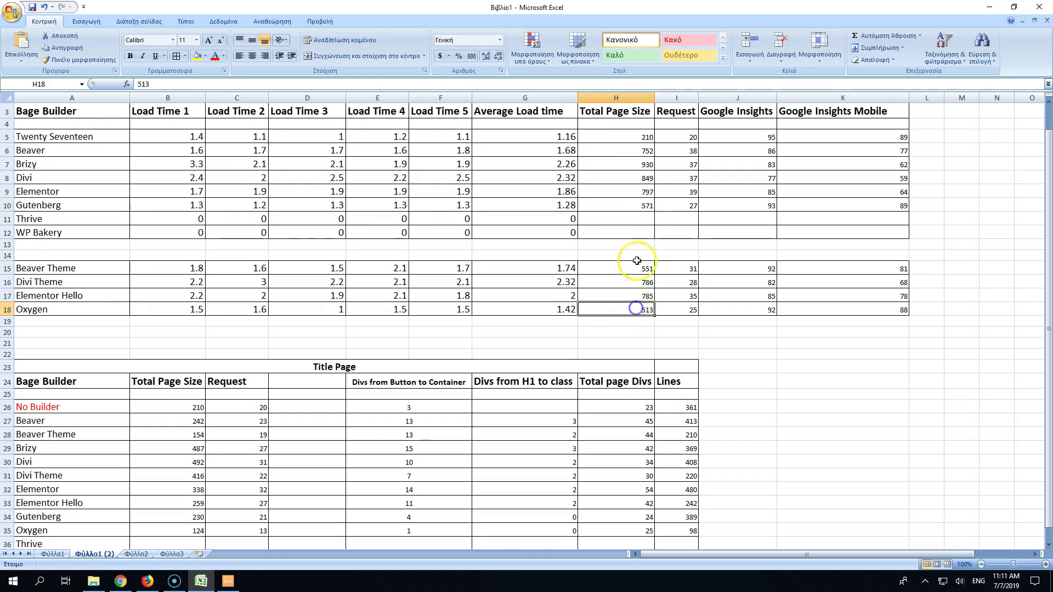
left_click(636, 205)
left_click(676, 314)
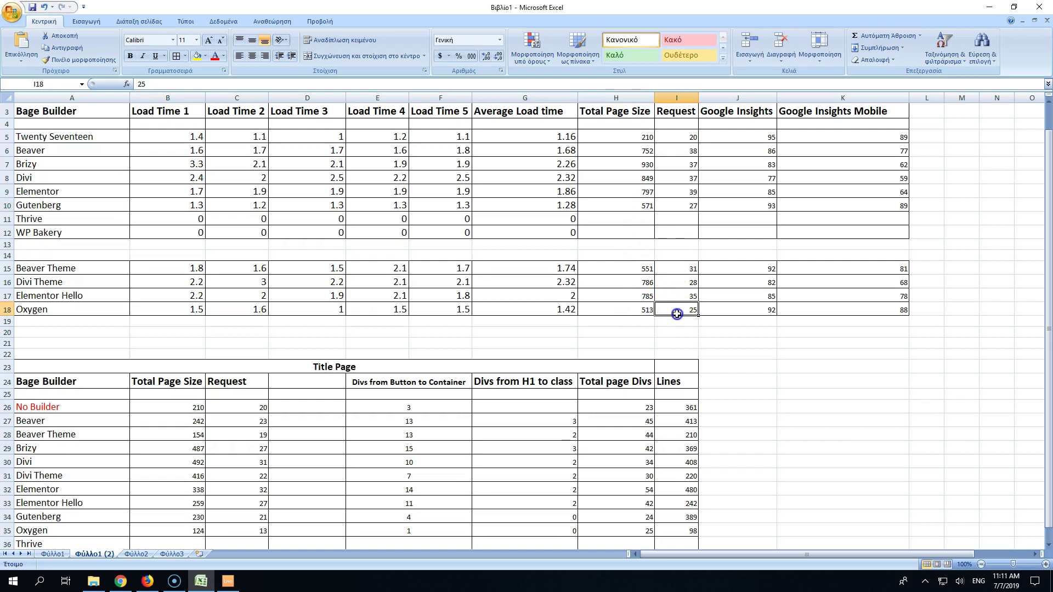
left_click(684, 206)
left_click(686, 310)
scroll(689, 307, "down", 1)
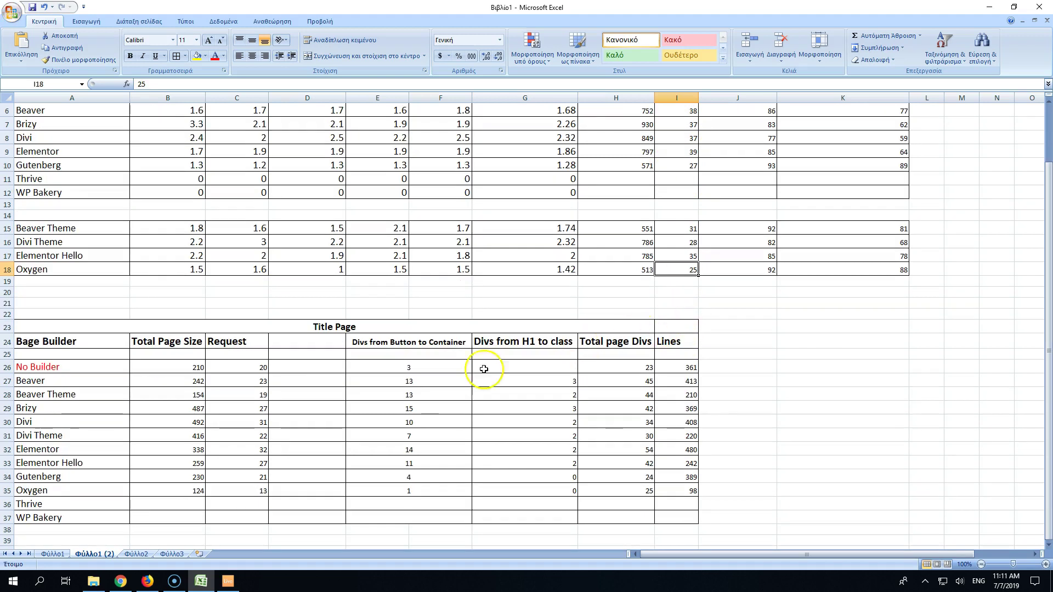
left_click(176, 488)
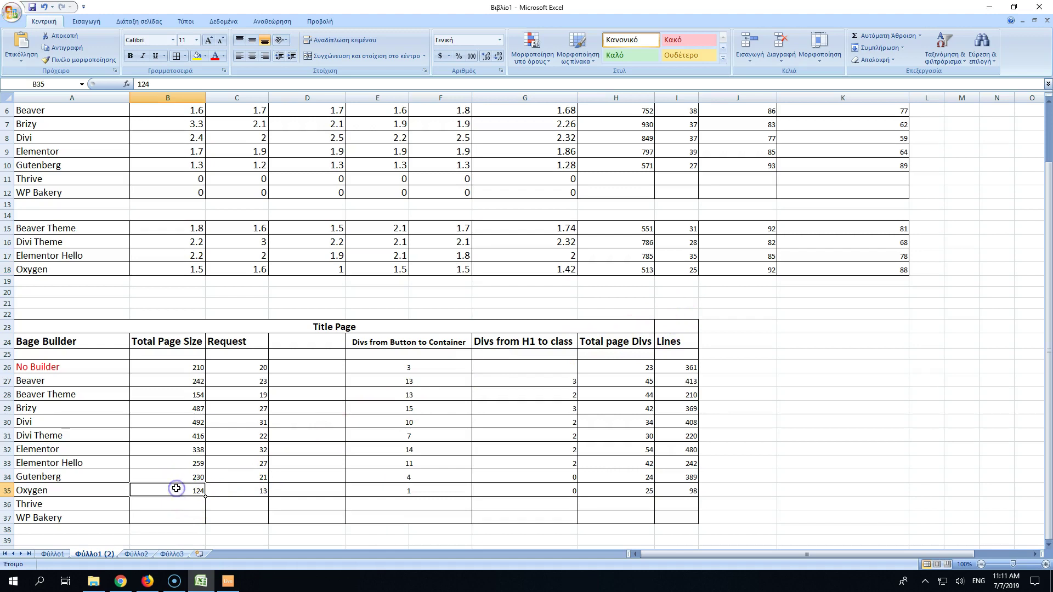
left_click(241, 489)
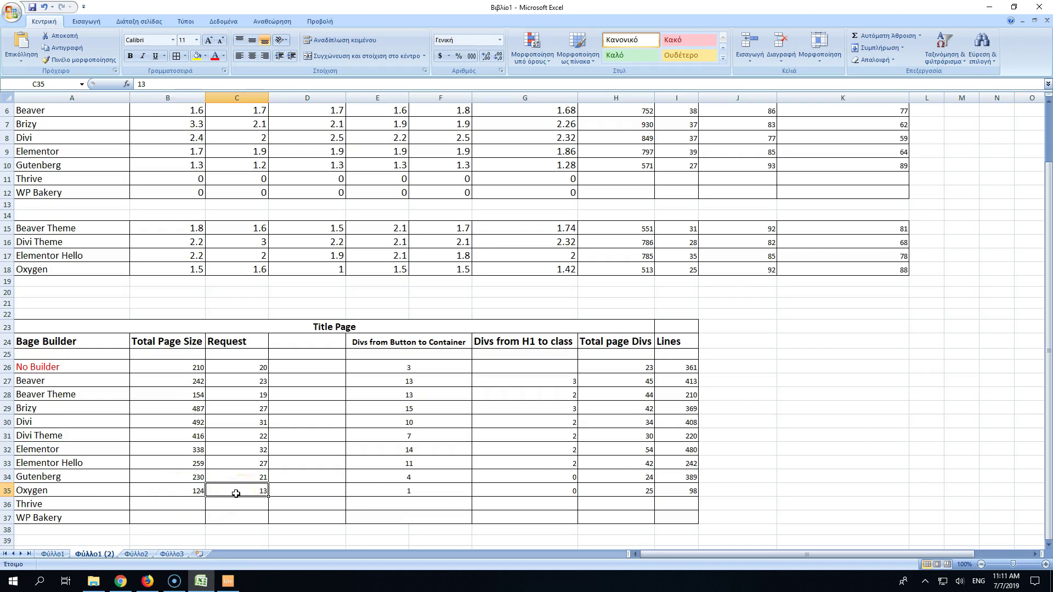
left_click(237, 368)
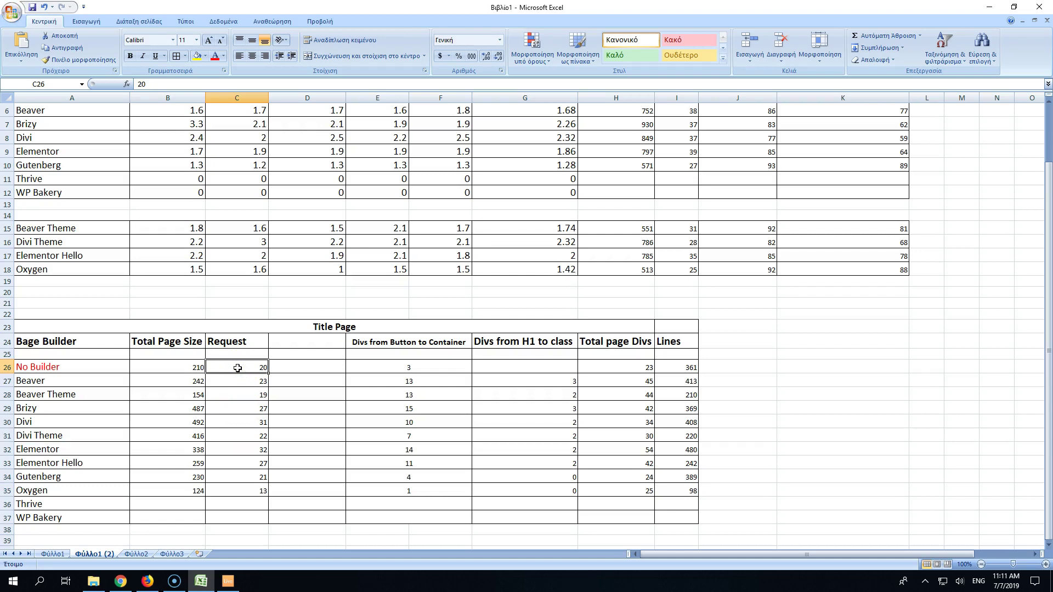
left_click(239, 478)
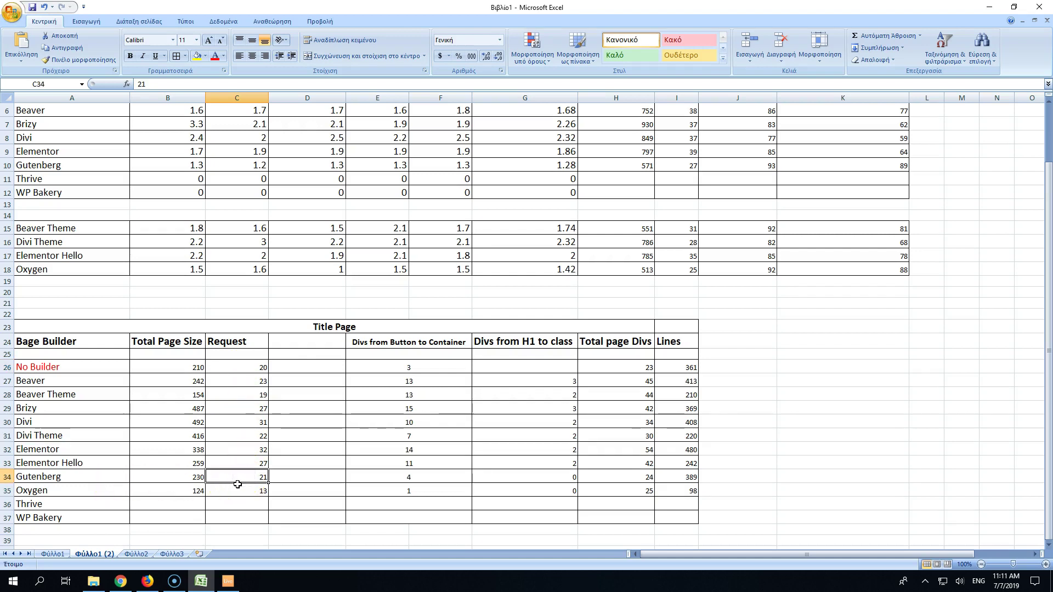
left_click(418, 481)
left_click(414, 493)
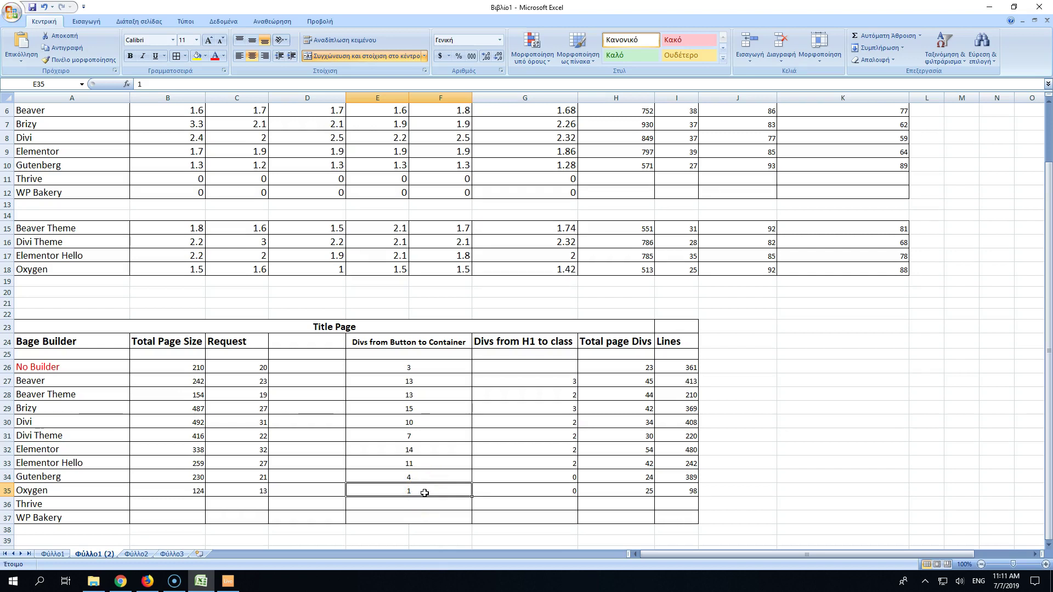
left_click(542, 487)
left_click(545, 486)
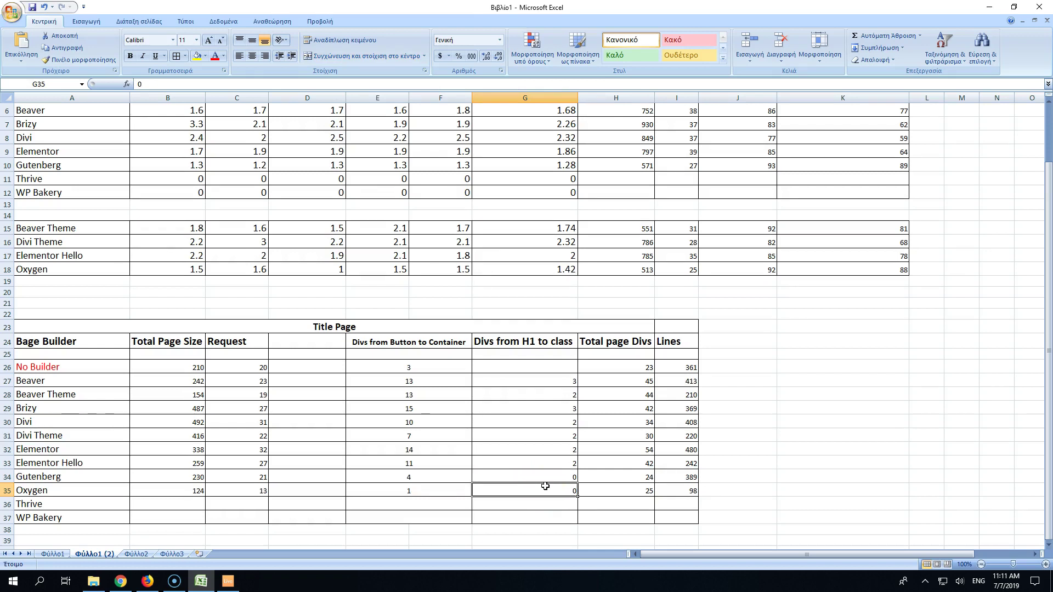
left_click(669, 493)
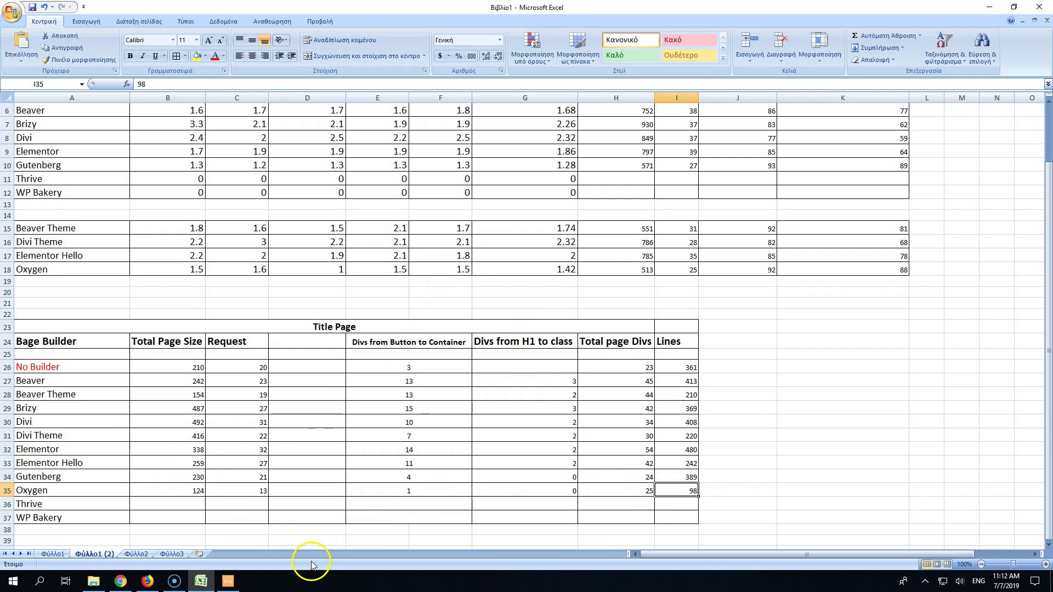
mouse_move(144, 585)
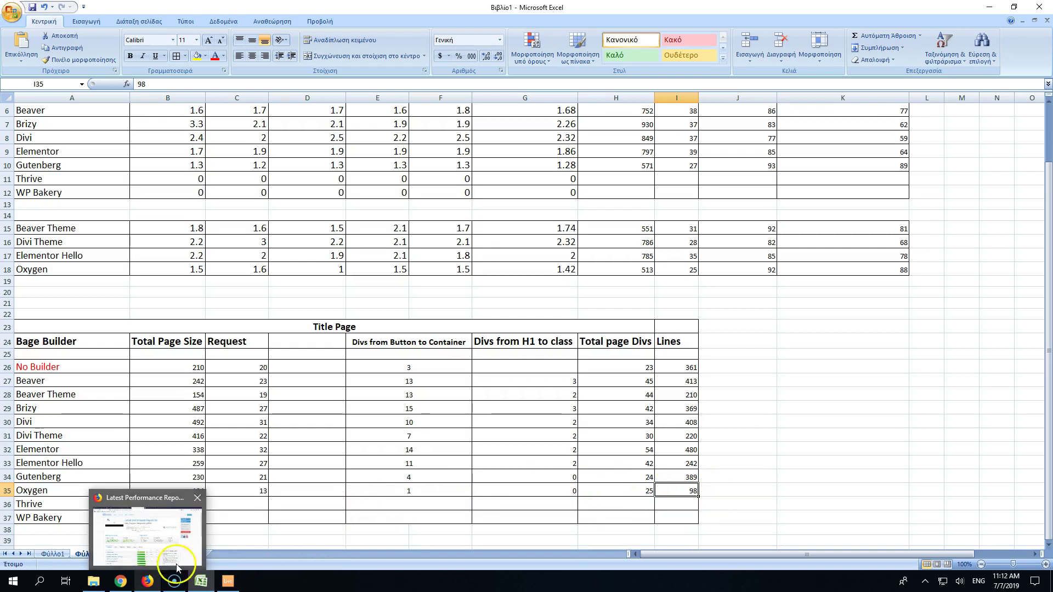
Step: Search Google for 'oxygen builder' in a new tab and open oxygenbuilder.com
left_click(147, 586)
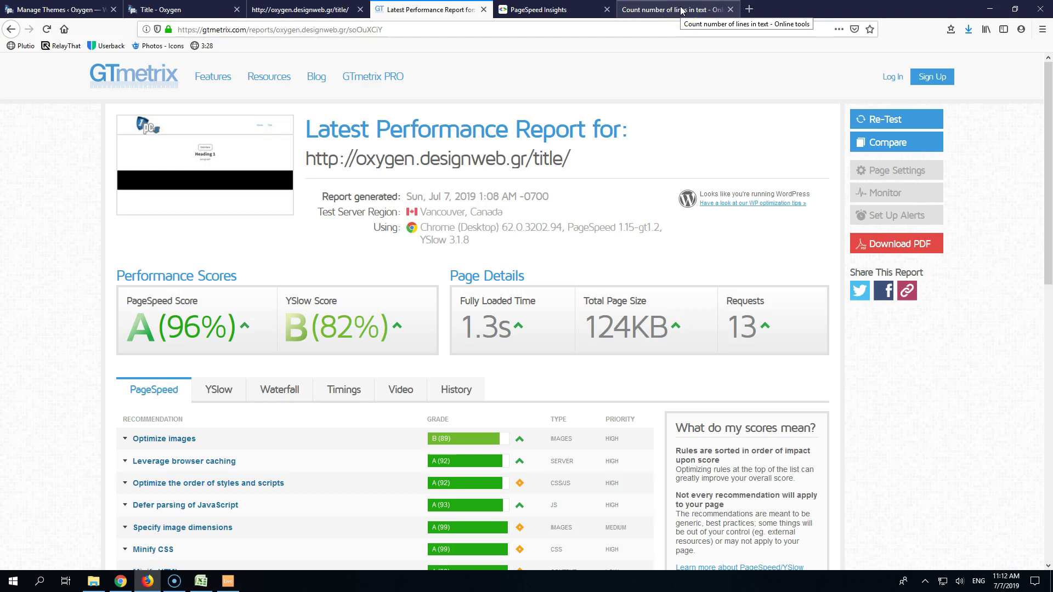
left_click(749, 9)
type("oxygen")
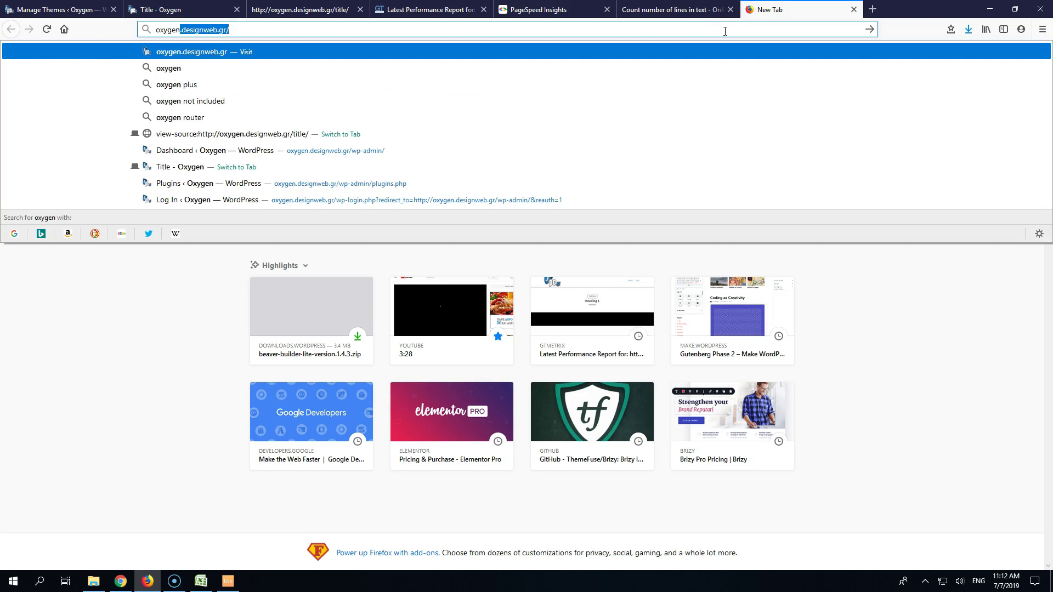
type(" builde")
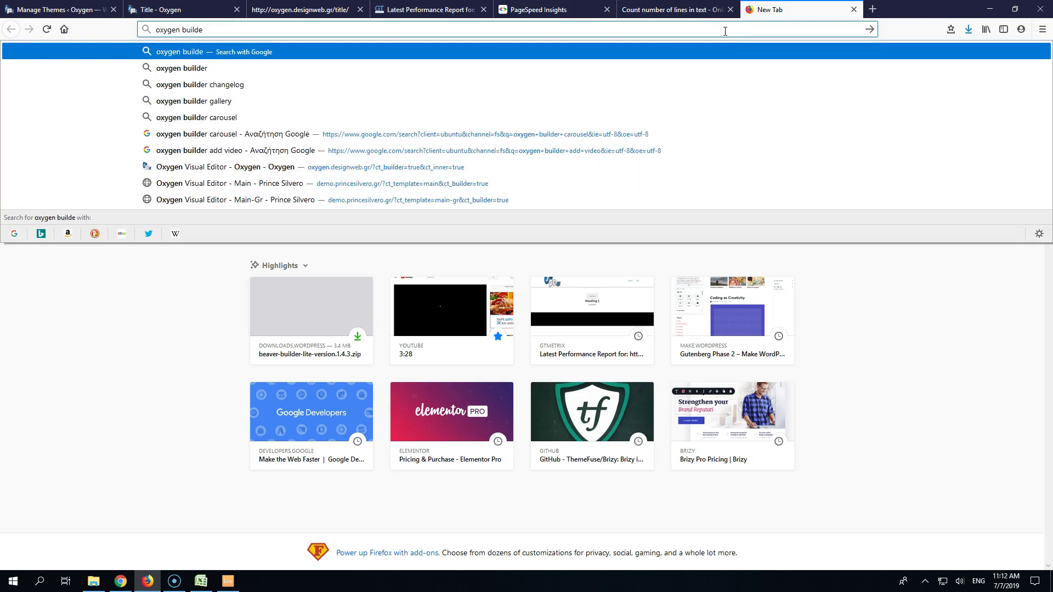
type("r")
key("Return")
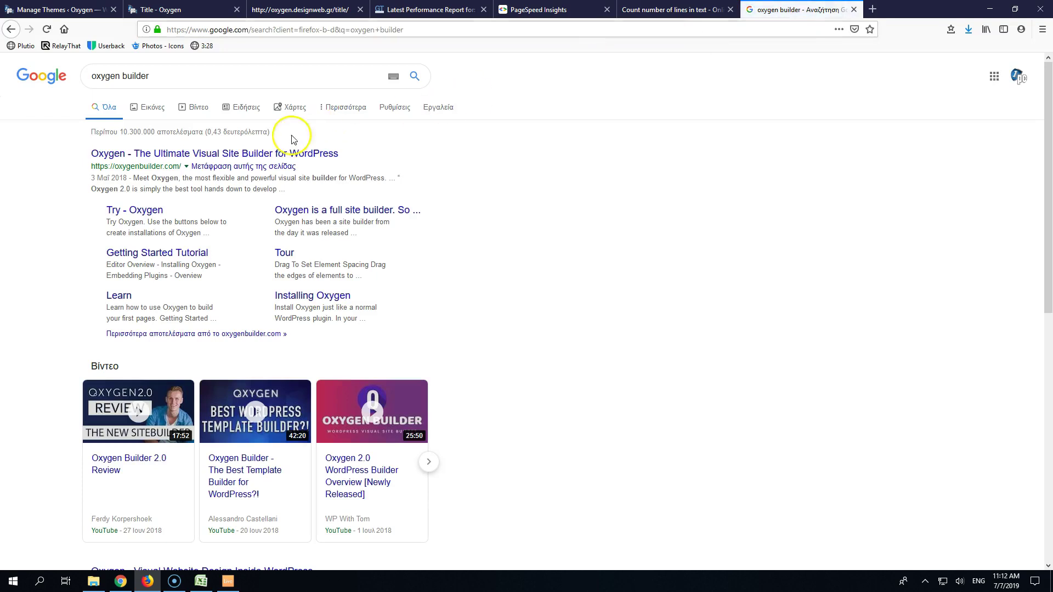
left_click(278, 155)
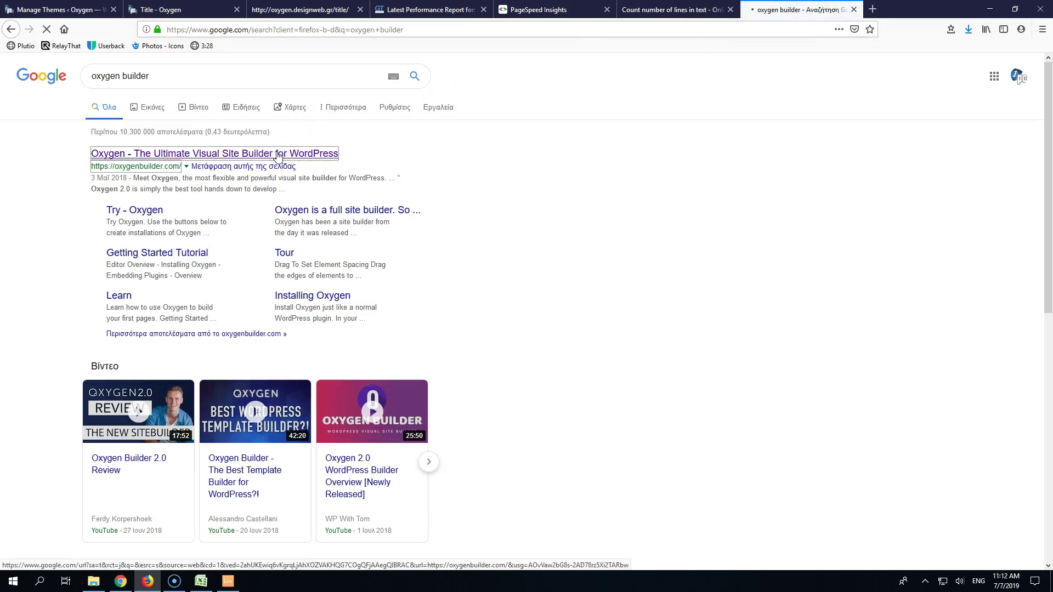
left_click(299, 159)
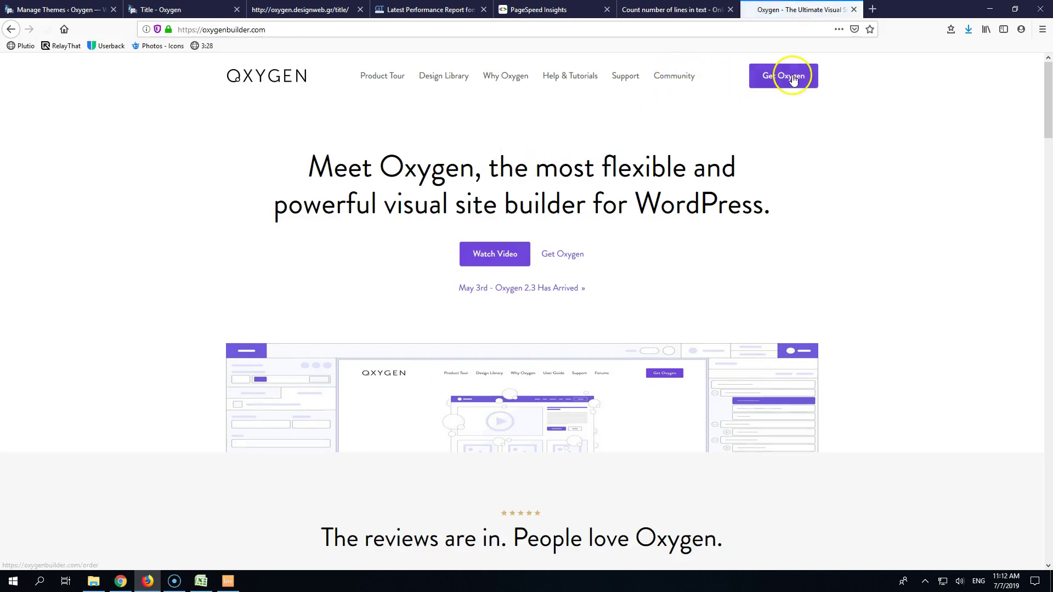
Step: Go to Oxygen's checkout and highlight the limited-time $99 lifetime price note
left_click(792, 79)
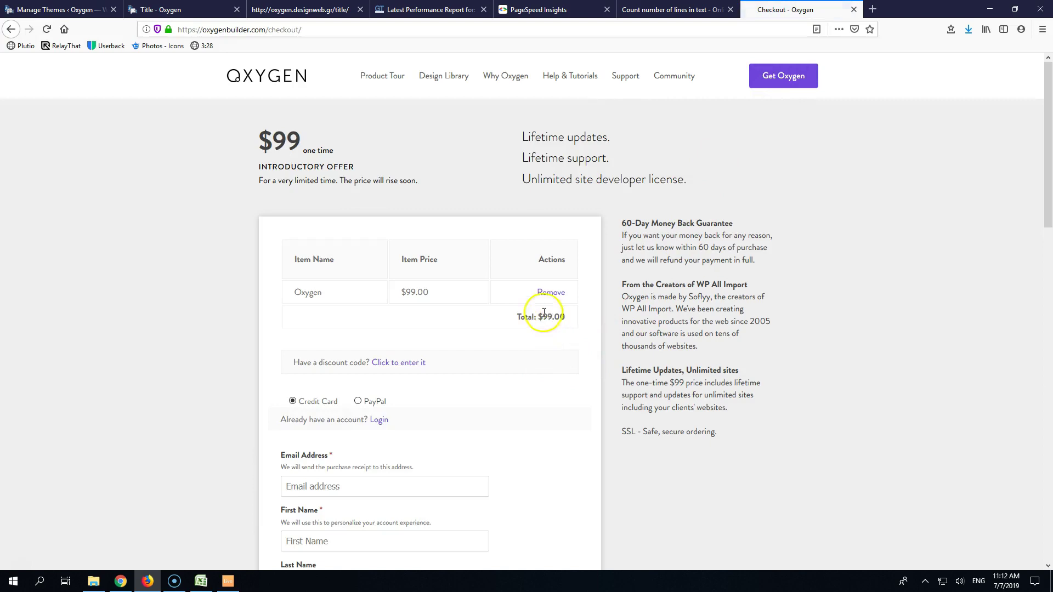
scroll(401, 296, "down", 2)
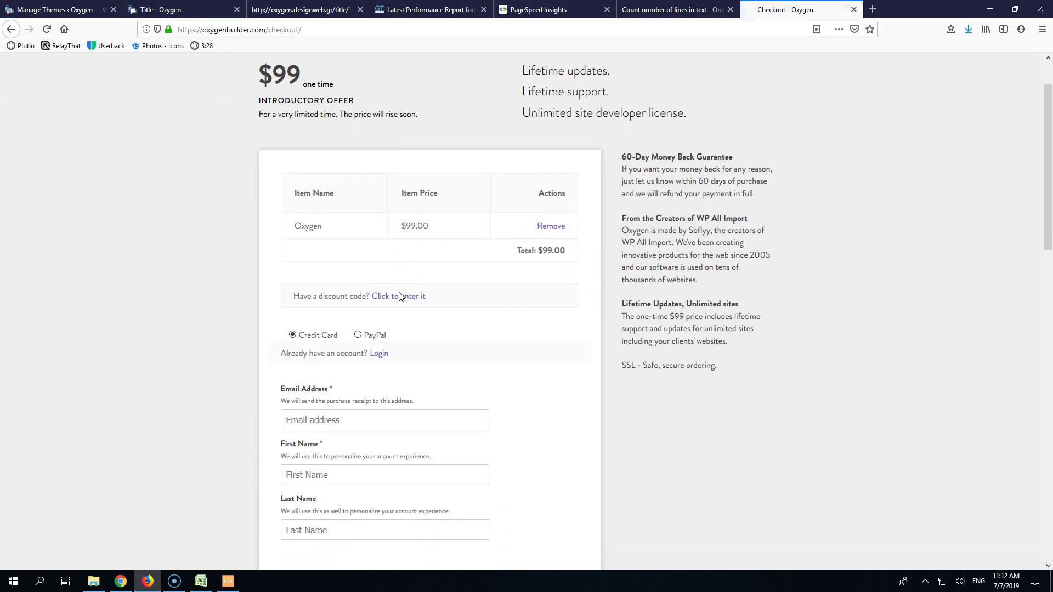
scroll(403, 293, "up", 3)
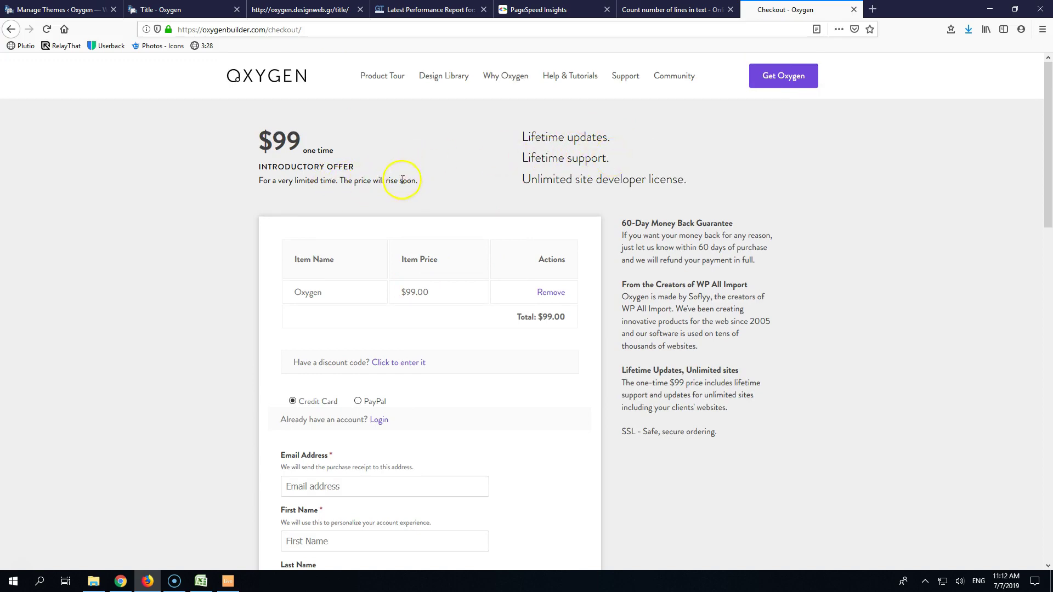
left_click_drag(416, 180, 259, 181)
left_click(306, 180)
Step: Review the line-counter, source and Title - Oxygen tabs, then return to the Excel workbook
left_click(692, 10)
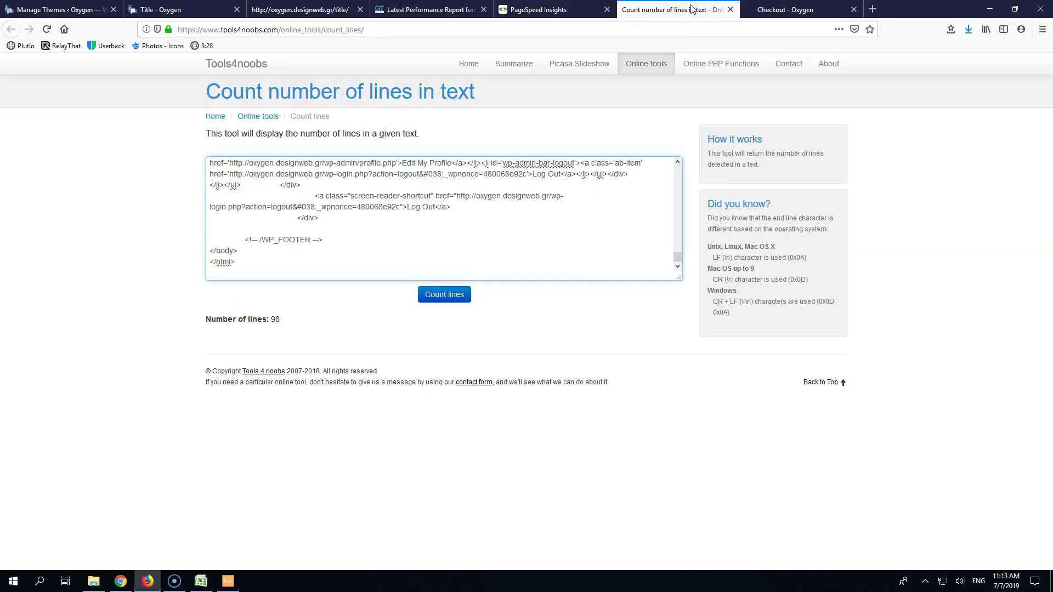
left_click(308, 9)
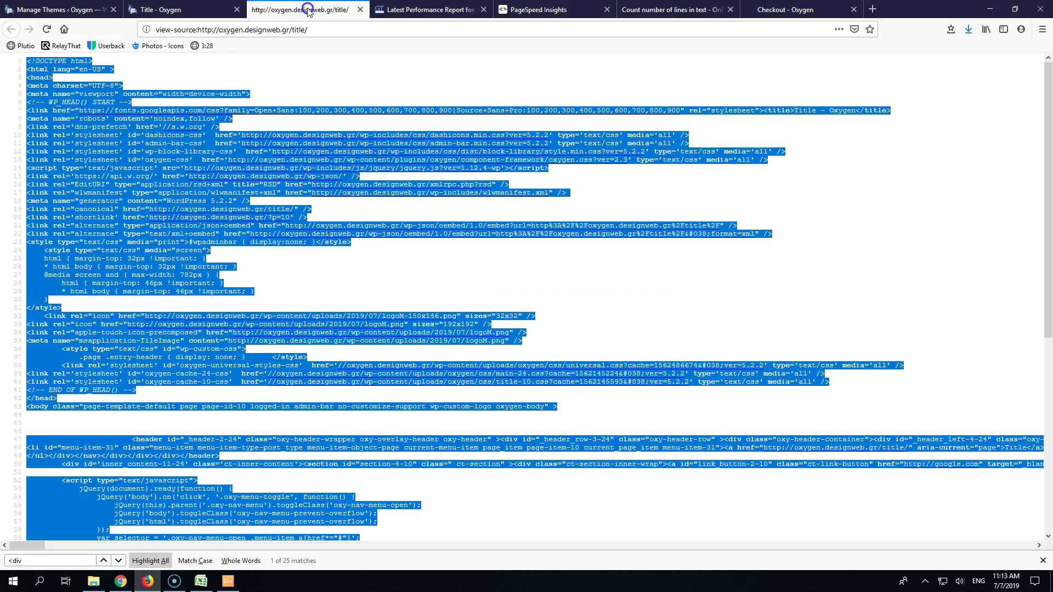
left_click(188, 9)
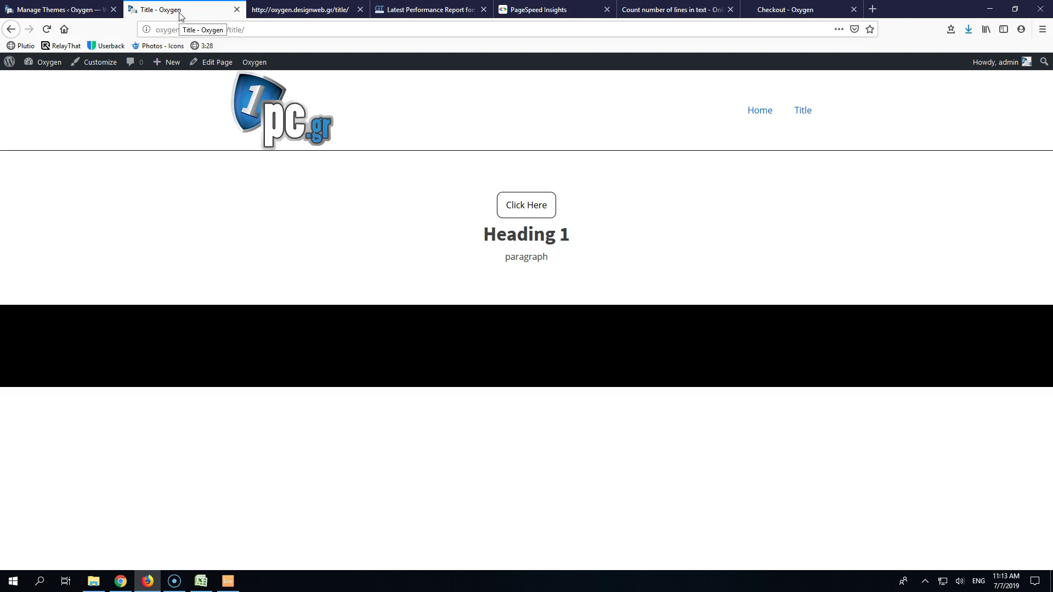
left_click(201, 581)
scroll(975, 409, "up", 1)
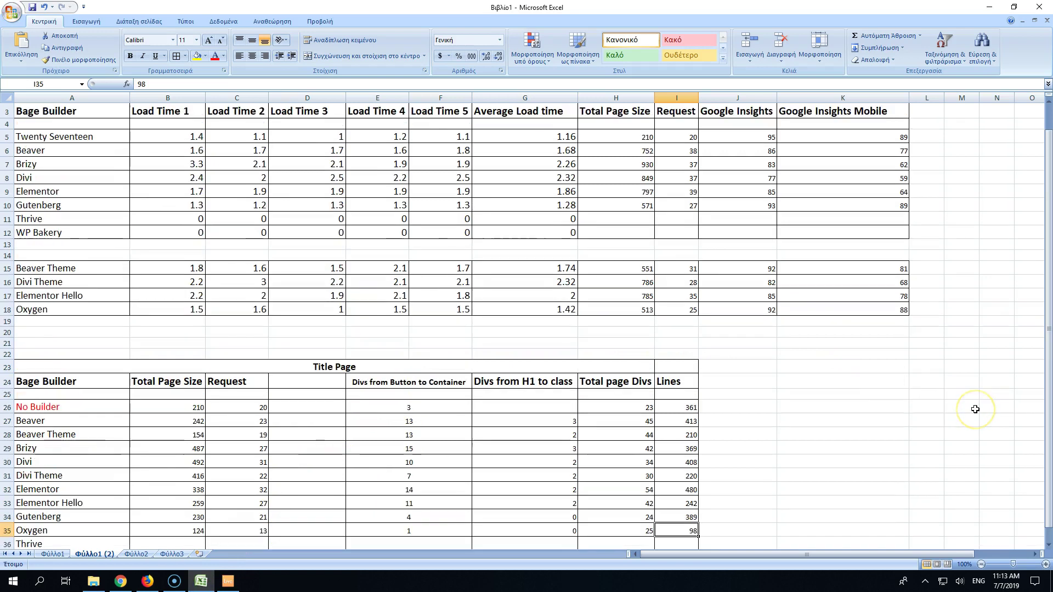